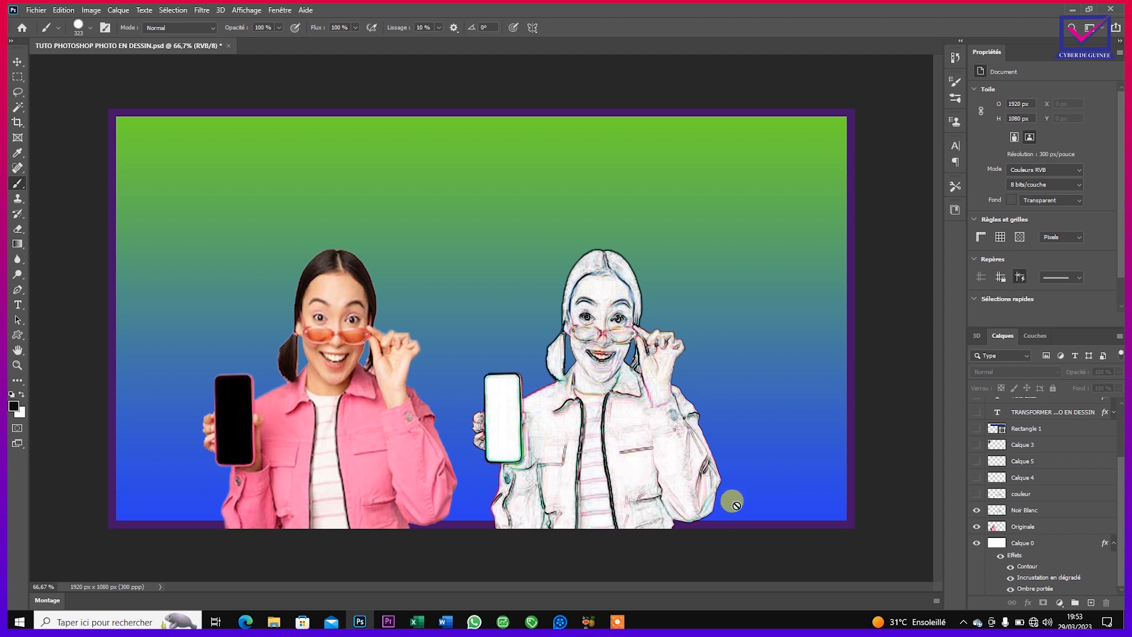
Toggle the visibility of the couleur layer in the finished photo-to-drawing example.
left_click(976, 494)
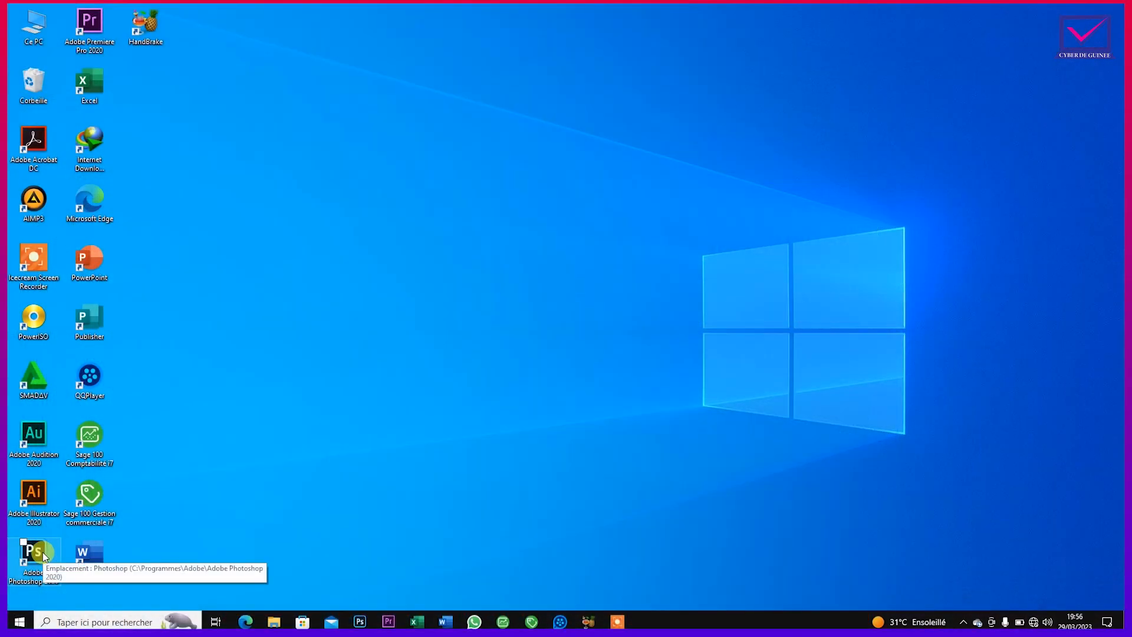
Launch Photoshop and open the MISS image from the Images enregistrées folder.
left_click(43, 553)
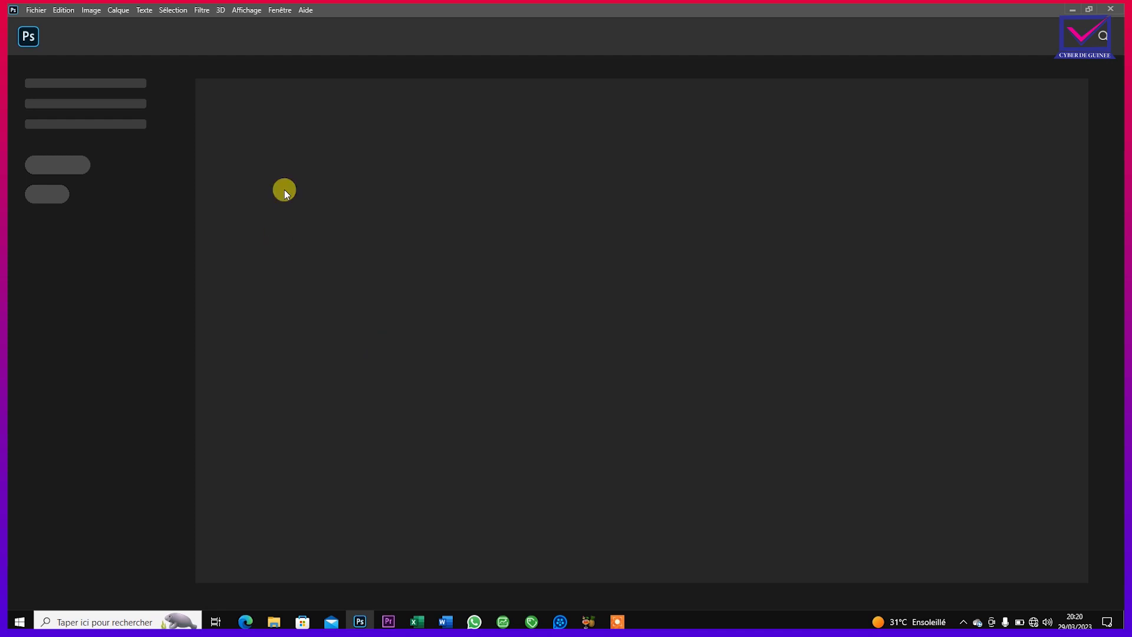
left_click(35, 10)
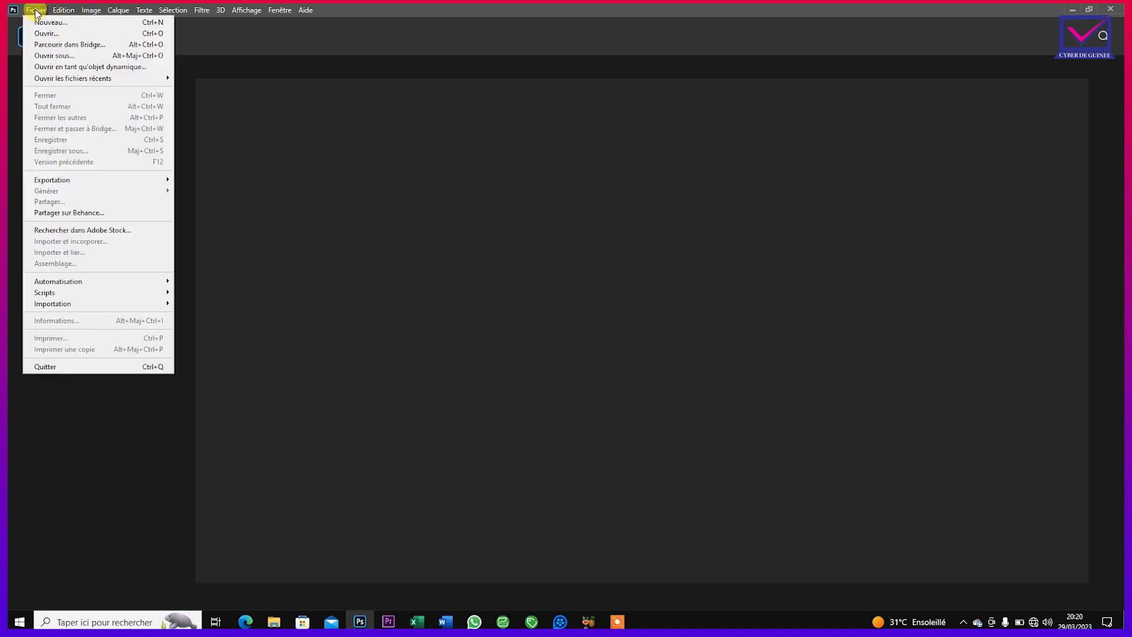
left_click(53, 34)
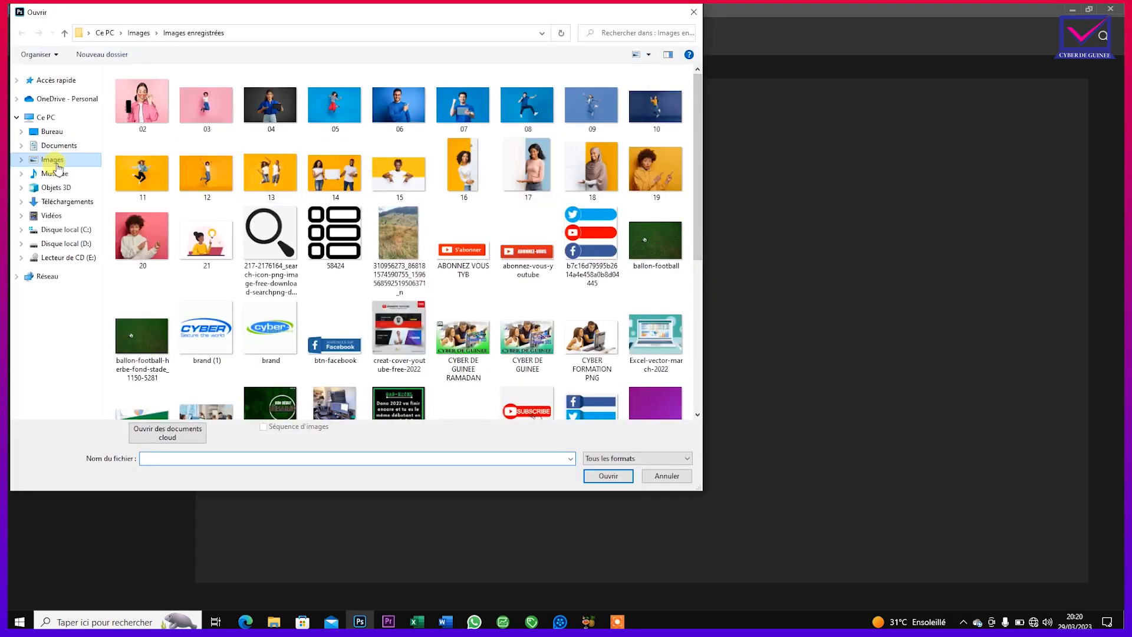
left_click(53, 161)
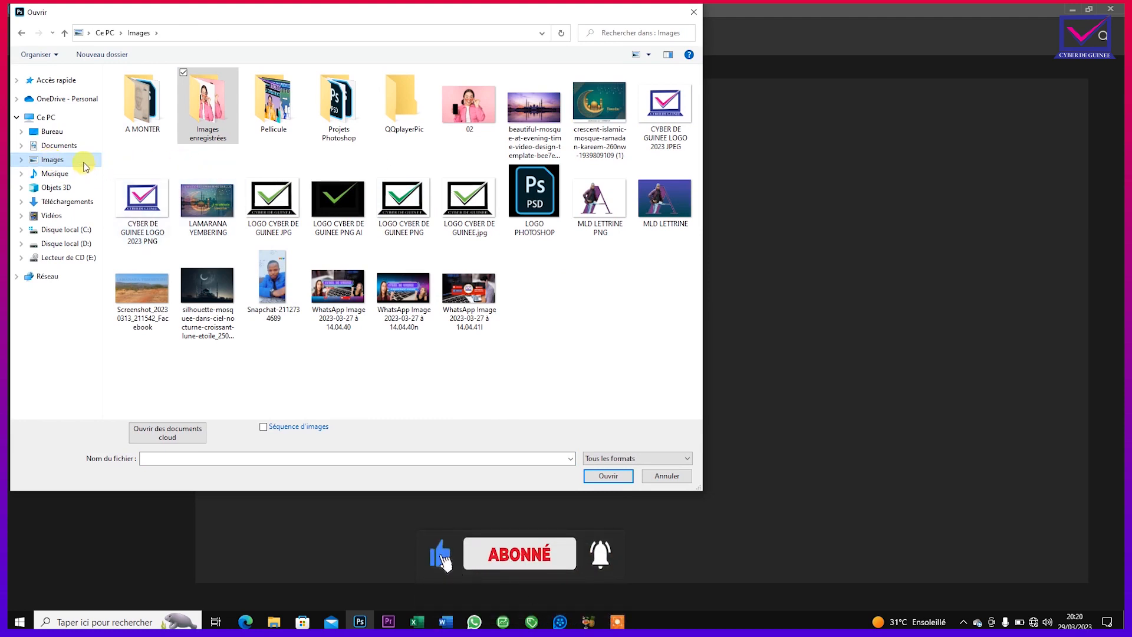
double_click(196, 114)
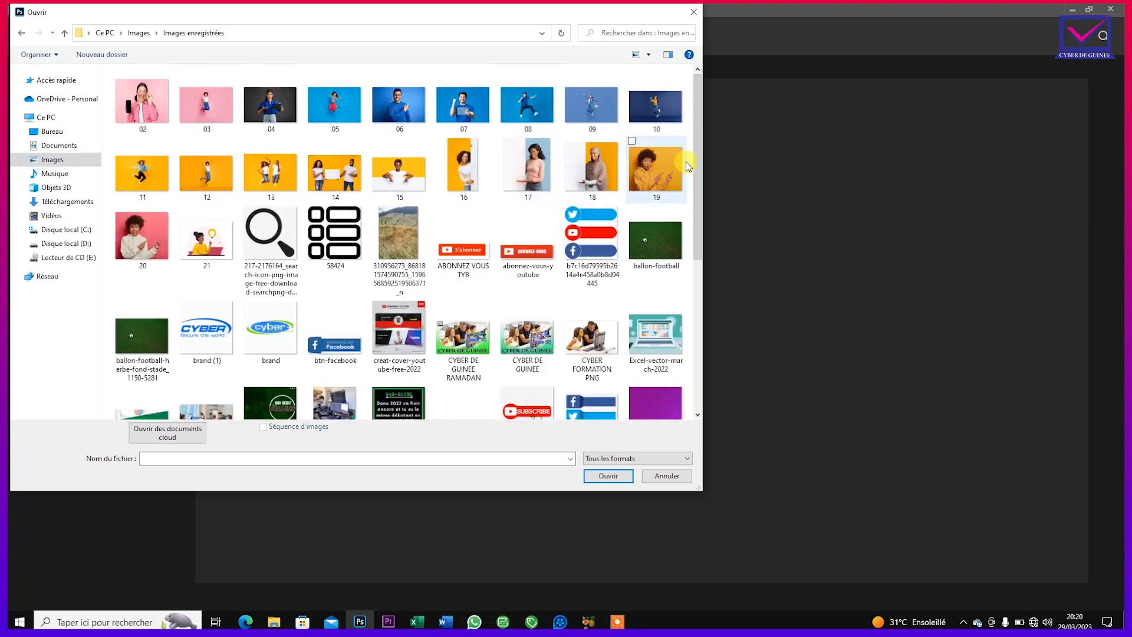
left_click_drag(700, 160, 687, 384)
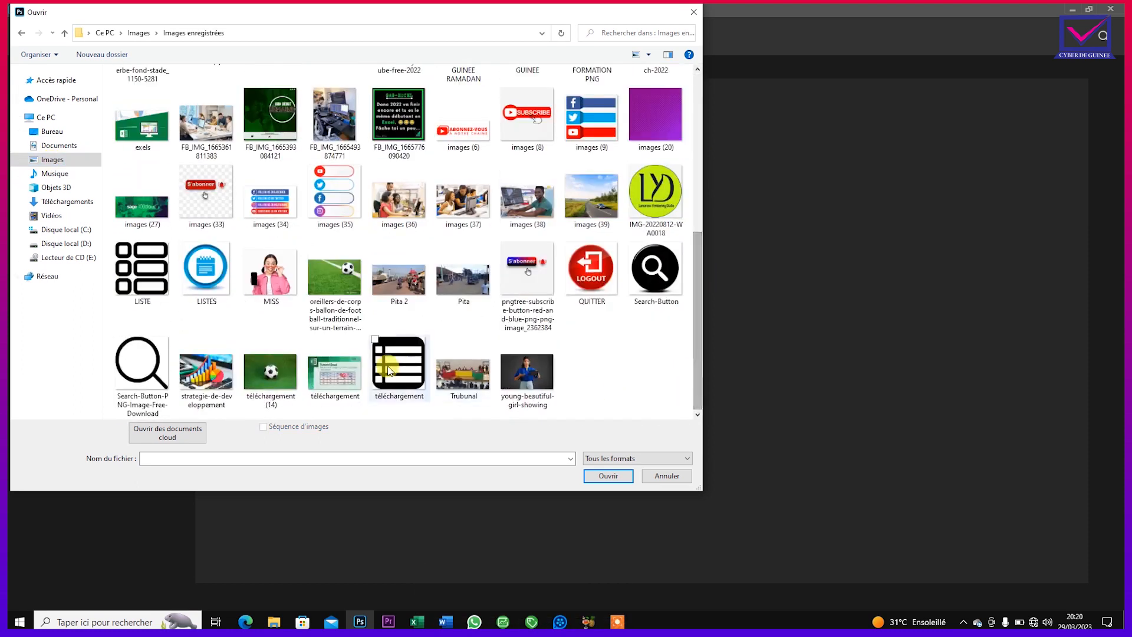
double_click(271, 275)
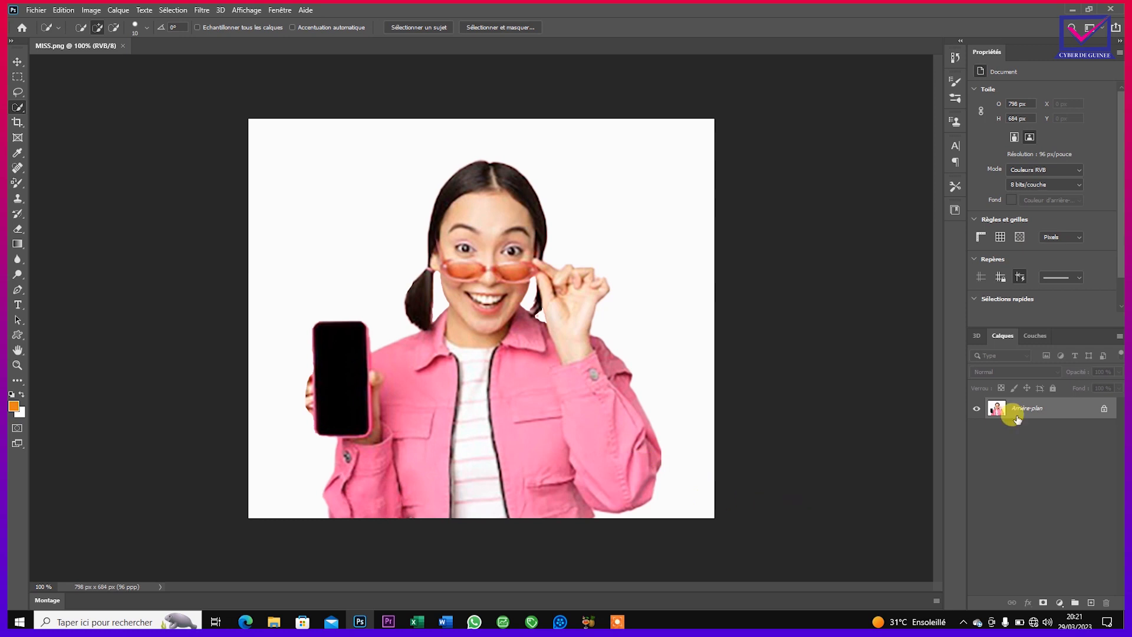
Unlock the background layer and apply the Esthétiques filter Tracé des contours to it.
left_click(1103, 409)
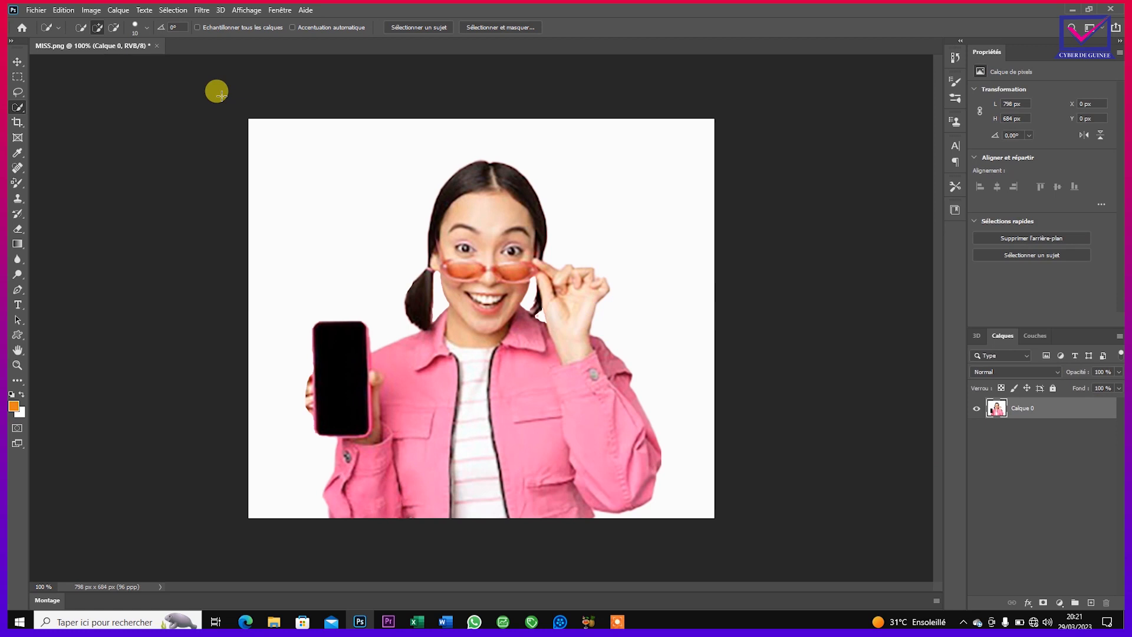
left_click(204, 11)
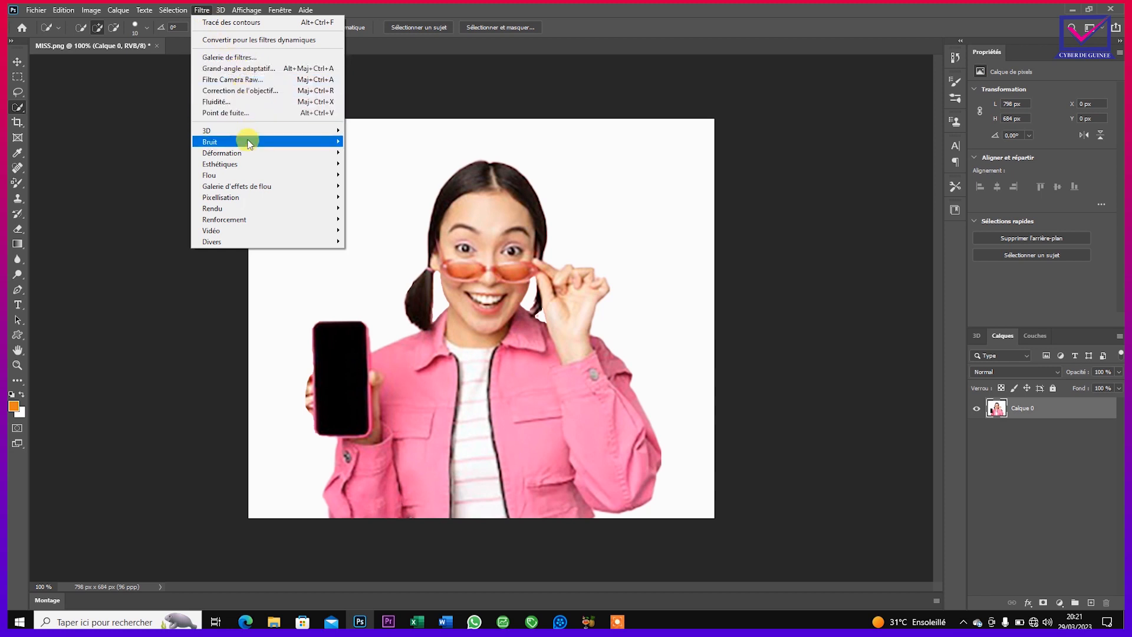
mouse_move(255, 168)
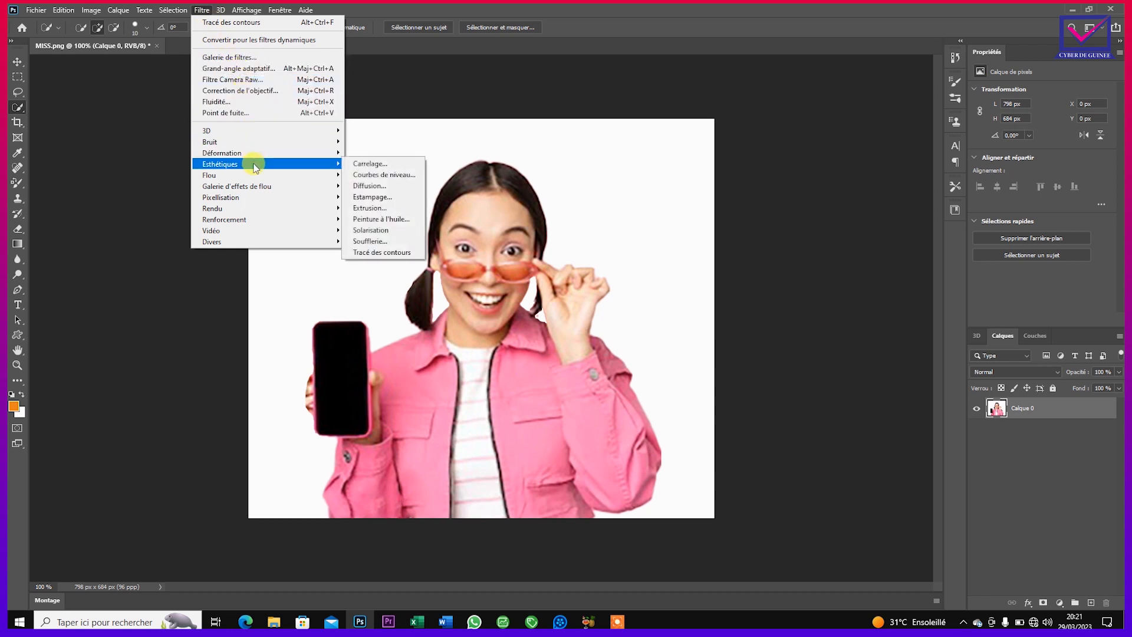
left_click(394, 252)
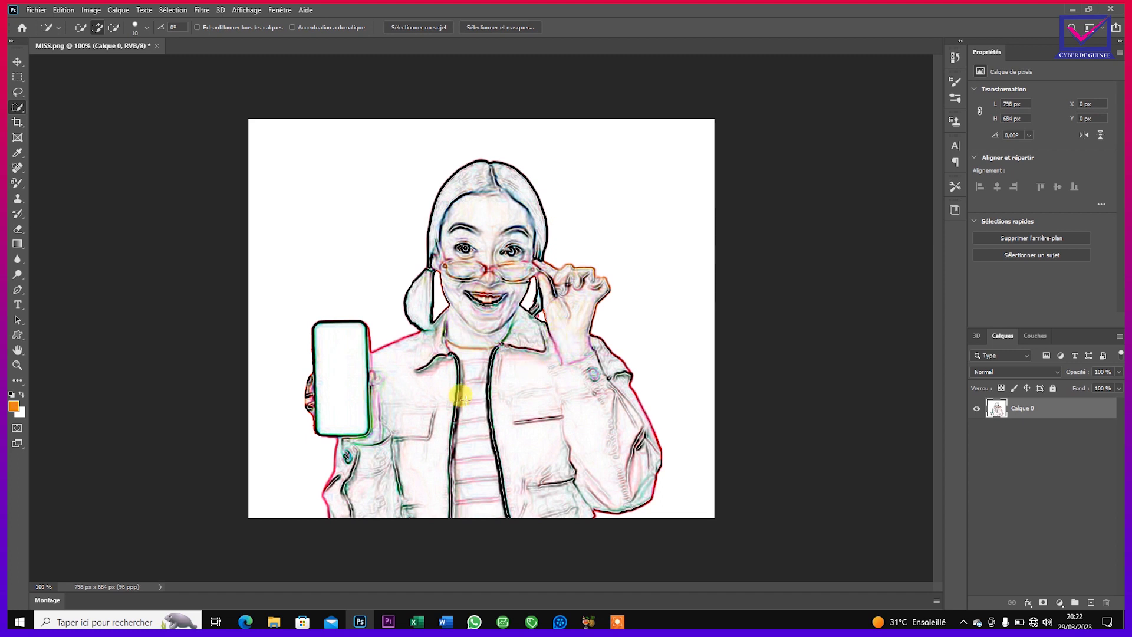
Select both halves of the woman's jacket, including the collar and sleeves, with Quick Selection.
mouse_move(559, 506)
left_mouse_down()
mouse_move(538, 443)
mouse_move(633, 458)
mouse_move(614, 361)
mouse_move(617, 370)
left_mouse_up()
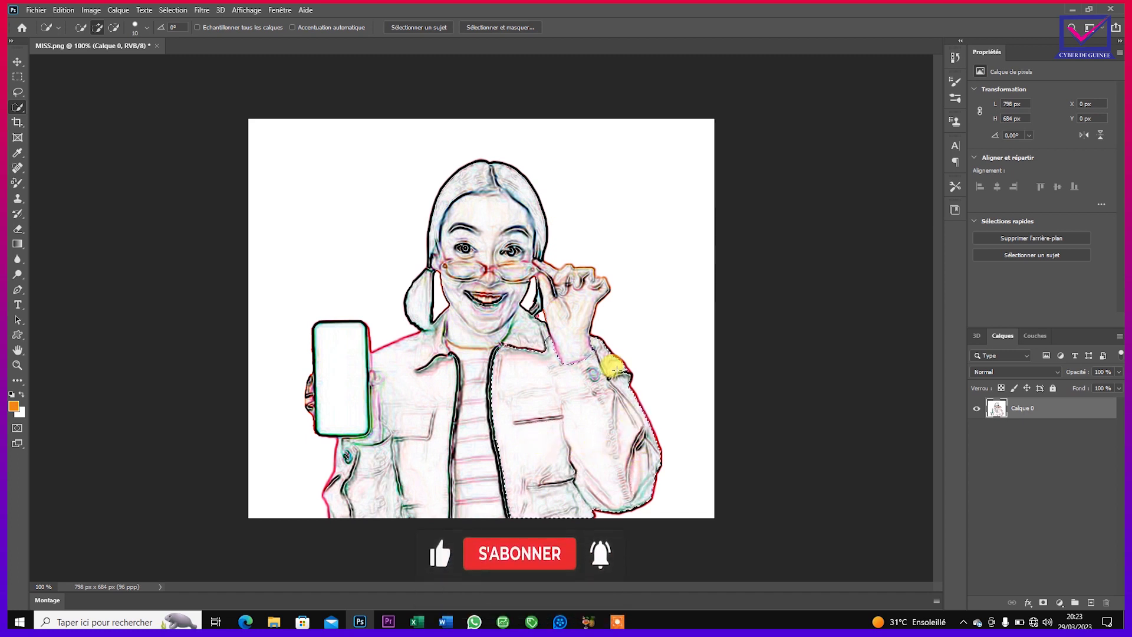
left_click_drag(529, 343, 531, 347)
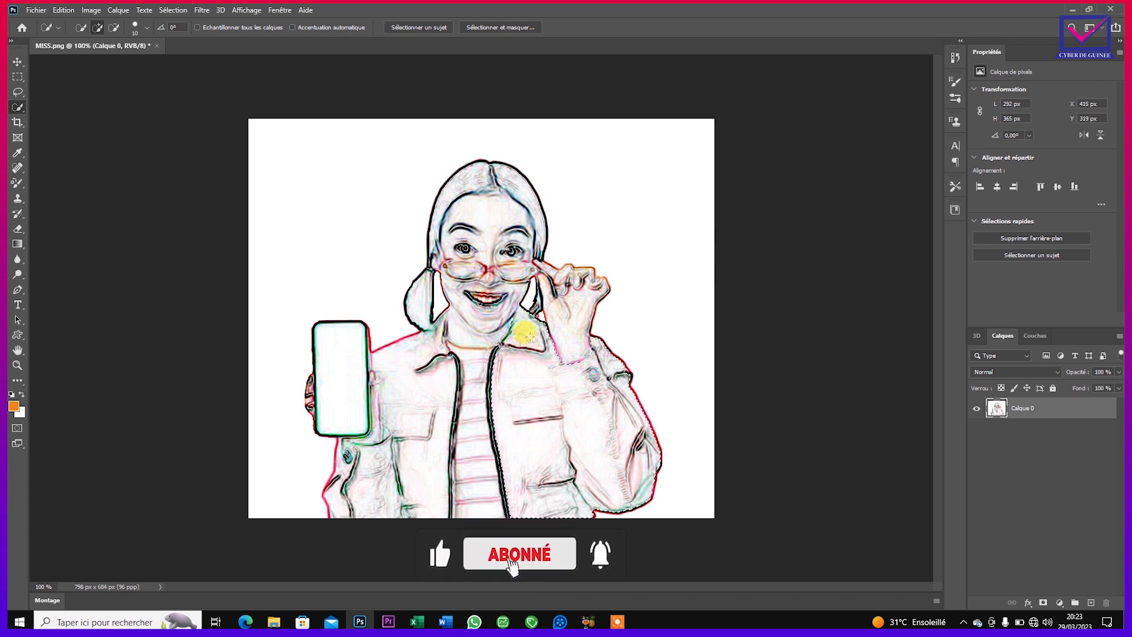
mouse_move(440, 339)
left_mouse_down()
mouse_move(427, 366)
mouse_move(416, 353)
mouse_move(439, 328)
mouse_move(434, 308)
mouse_move(436, 356)
mouse_move(412, 449)
mouse_move(350, 482)
mouse_move(339, 465)
mouse_move(347, 457)
mouse_move(334, 498)
mouse_move(331, 475)
mouse_move(338, 503)
left_mouse_up()
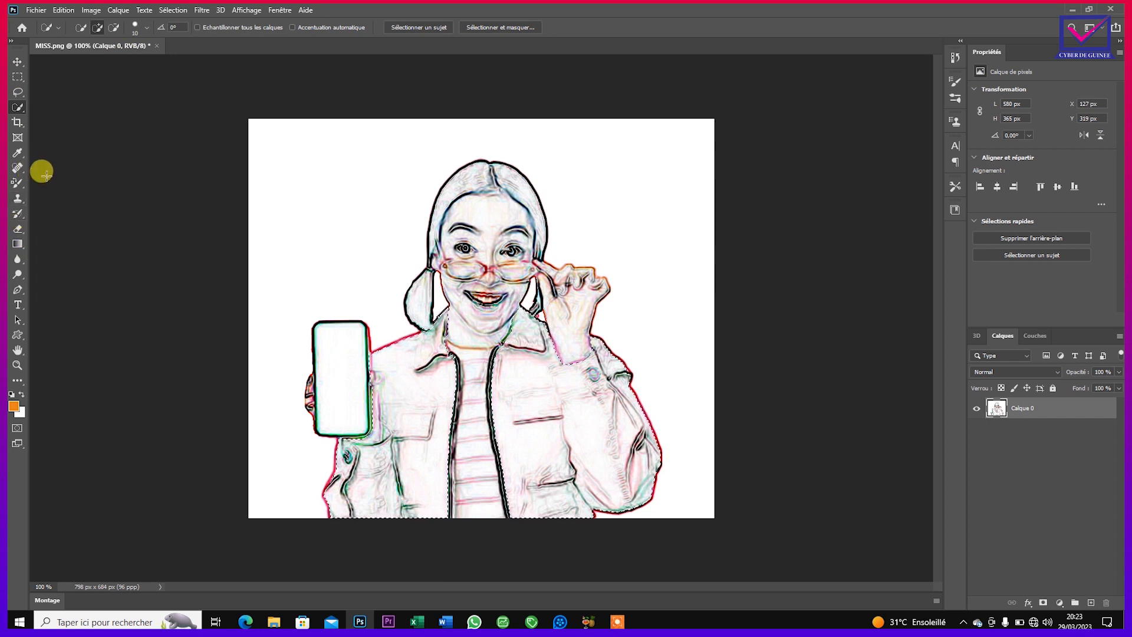
Set up the Color Replacement tool with a 117 px brush, mode Couleur and limits Discontiguës.
left_click(19, 182)
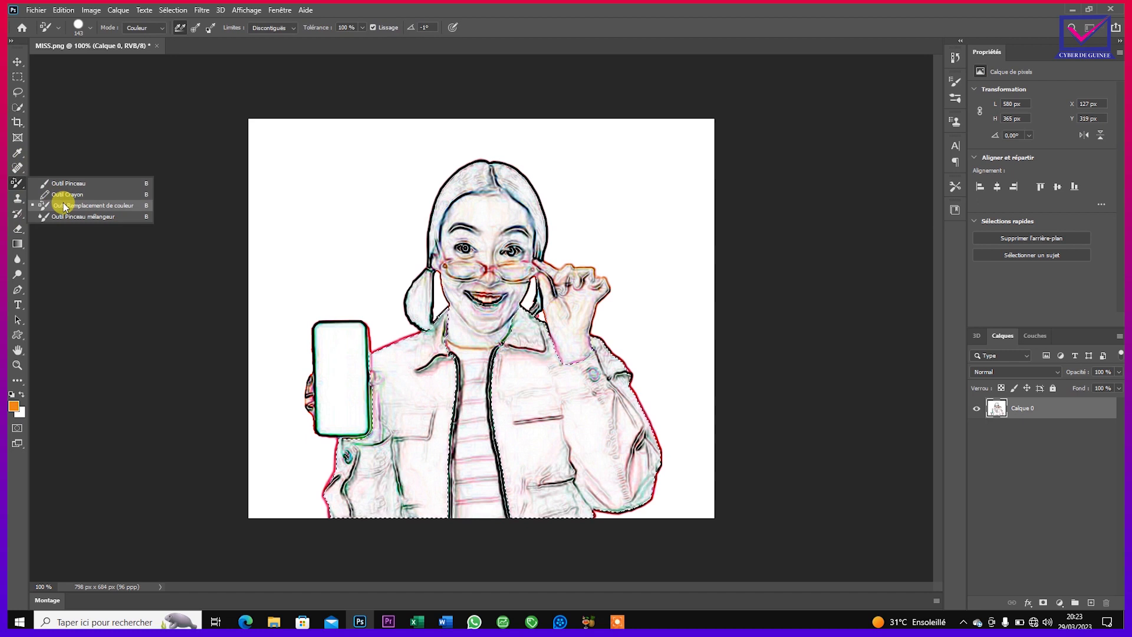
left_click(89, 205)
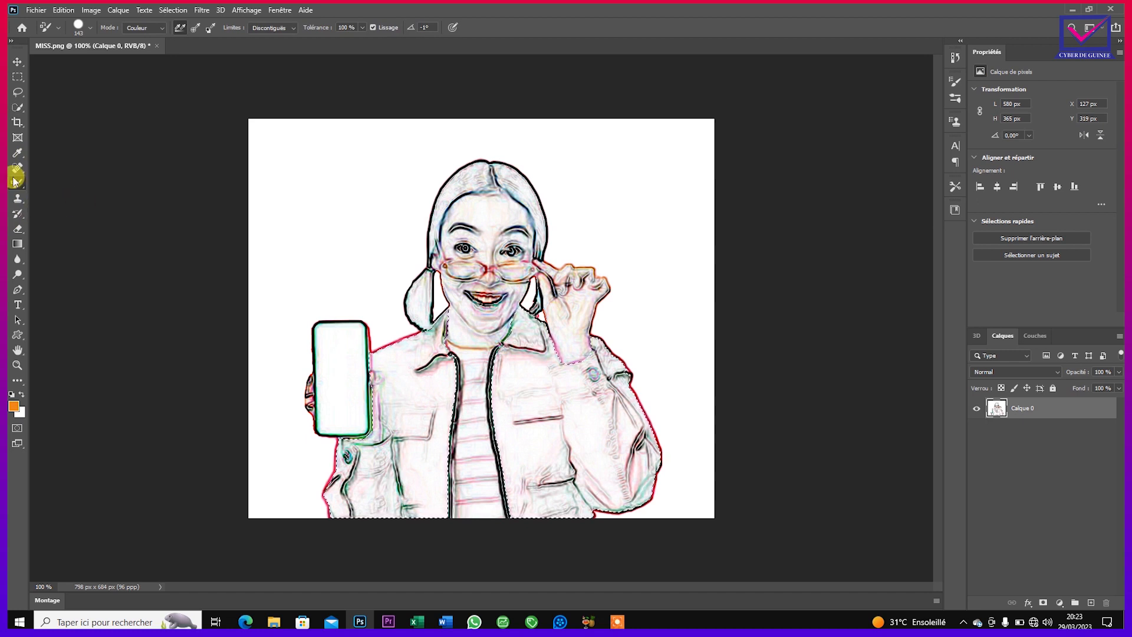
left_click(89, 29)
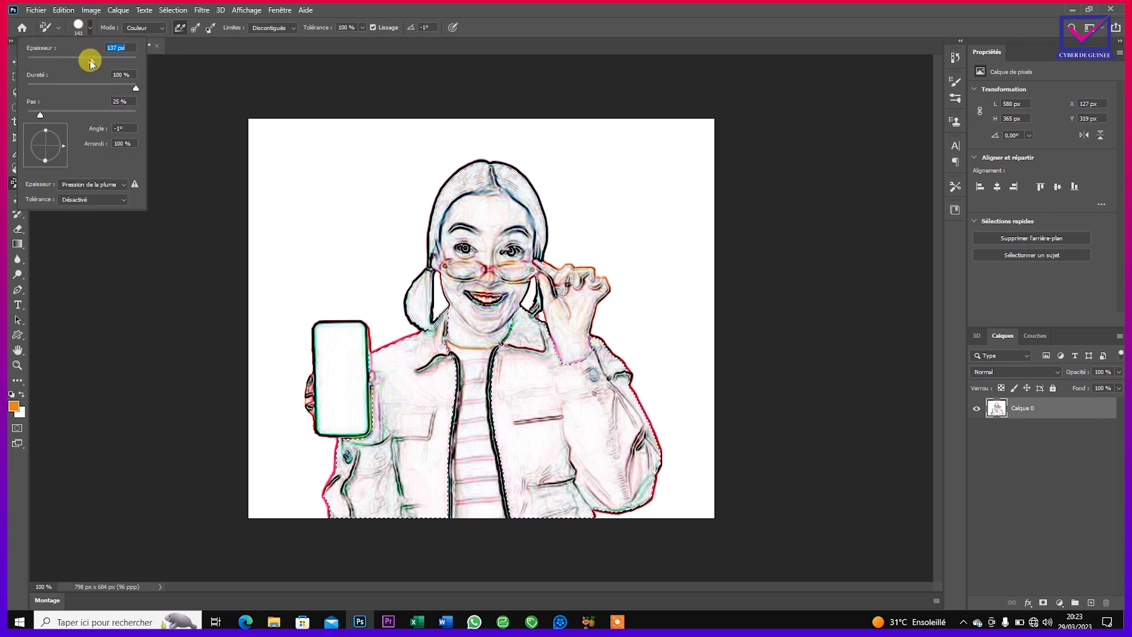
left_click_drag(86, 62, 87, 63)
left_click(157, 33)
left_click(160, 34)
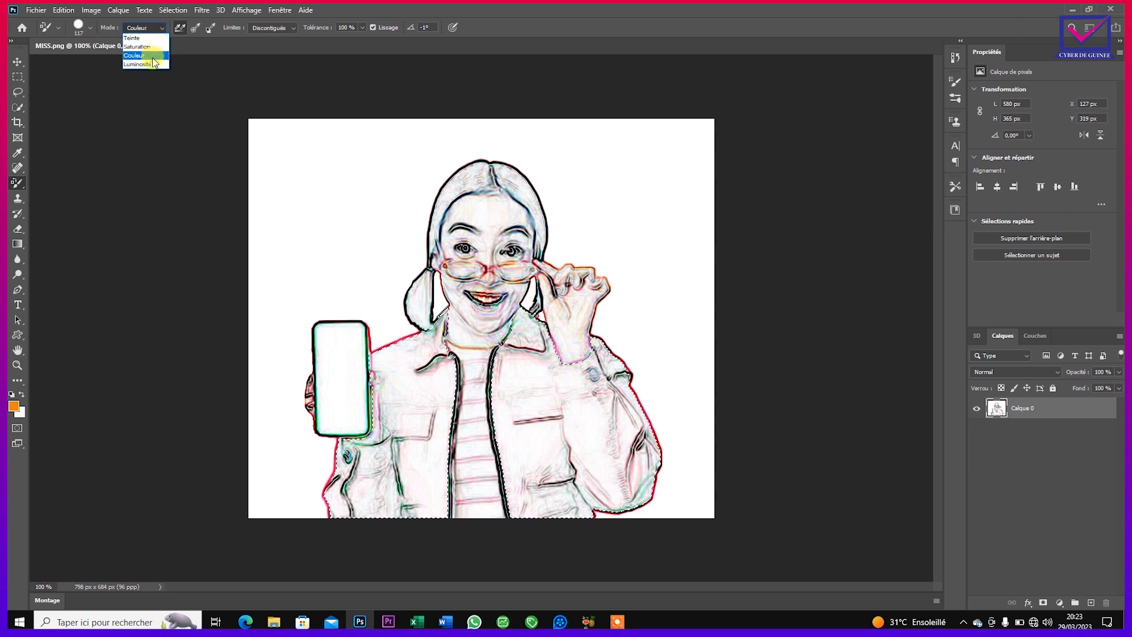
left_click(153, 57)
left_click(276, 29)
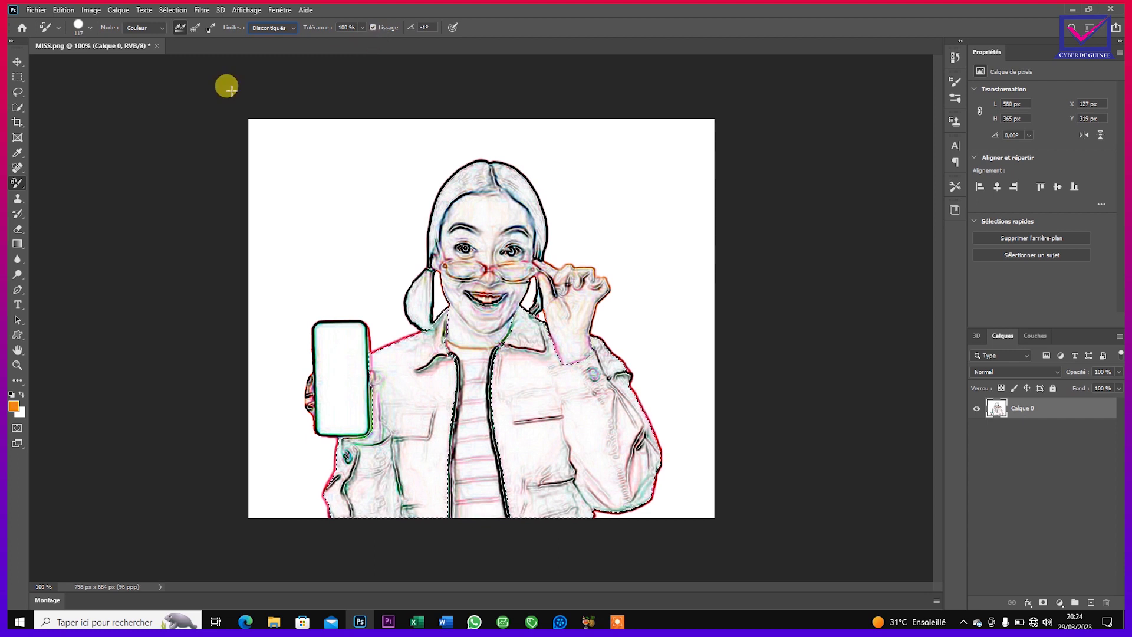
Set the foreground colour to blue #1e41f5 and paint over the whole selected jacket with the Color Replacement tool.
left_click(13, 406)
left_click(443, 313)
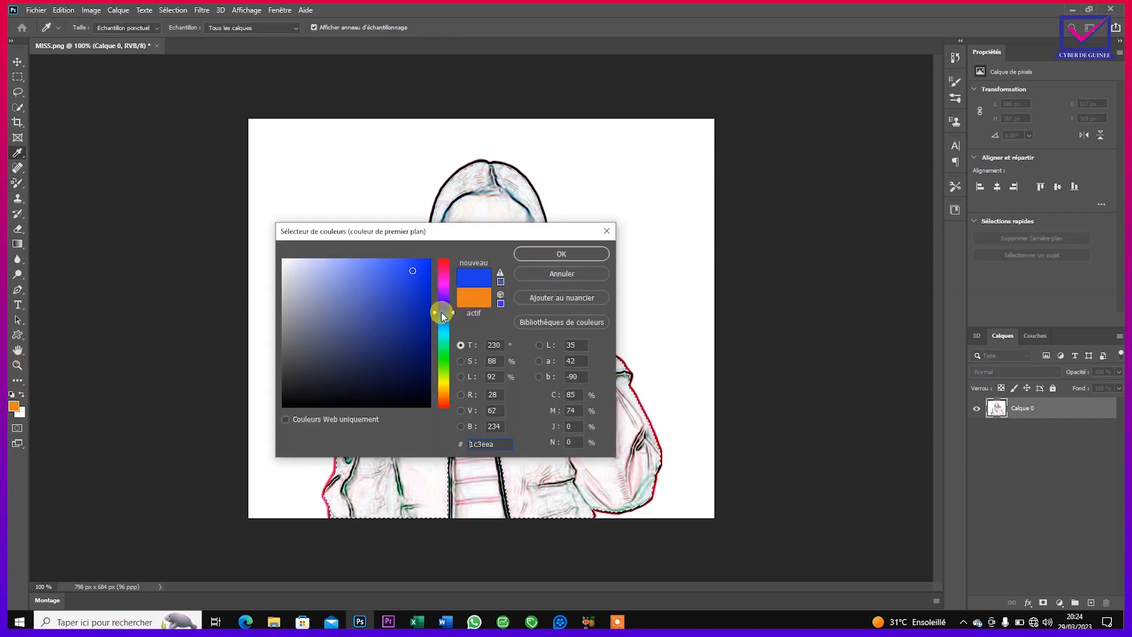
left_click(560, 254)
mouse_move(398, 307)
left_mouse_down()
mouse_move(443, 328)
mouse_move(444, 317)
mouse_move(430, 345)
left_mouse_up()
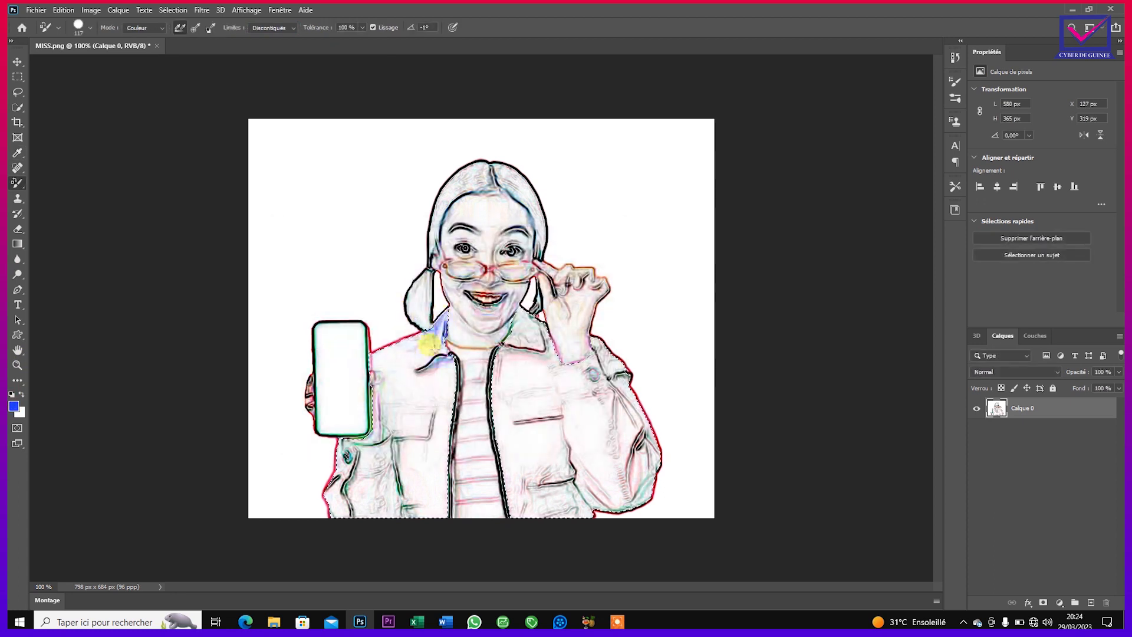
mouse_move(415, 407)
left_mouse_down()
mouse_move(435, 470)
mouse_move(424, 531)
mouse_move(404, 368)
mouse_move(412, 320)
mouse_move(375, 385)
mouse_move(355, 506)
mouse_move(401, 498)
left_mouse_up()
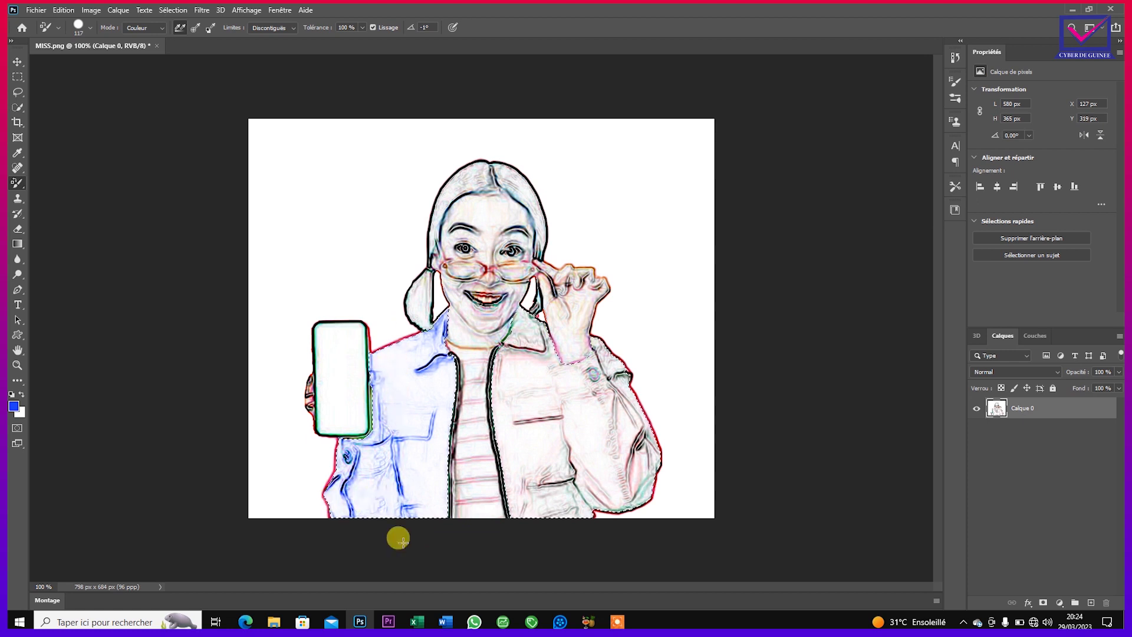
left_click_drag(519, 289, 548, 377)
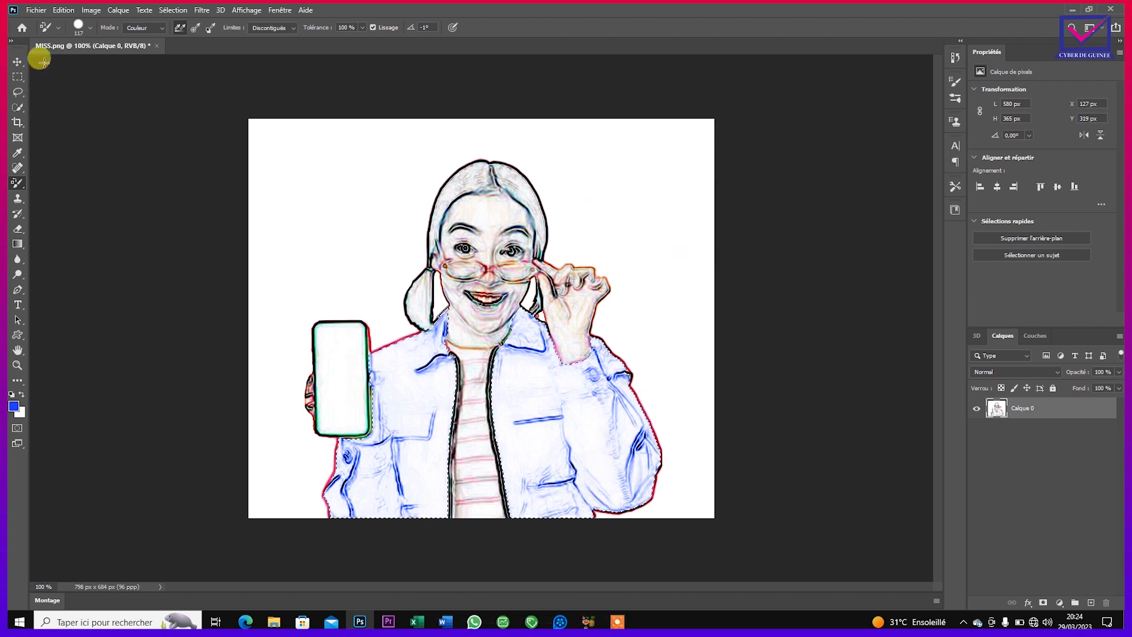
Replace the jacket selection with a Quick Selection of the striped shirt between the jacket halves.
left_click(19, 109)
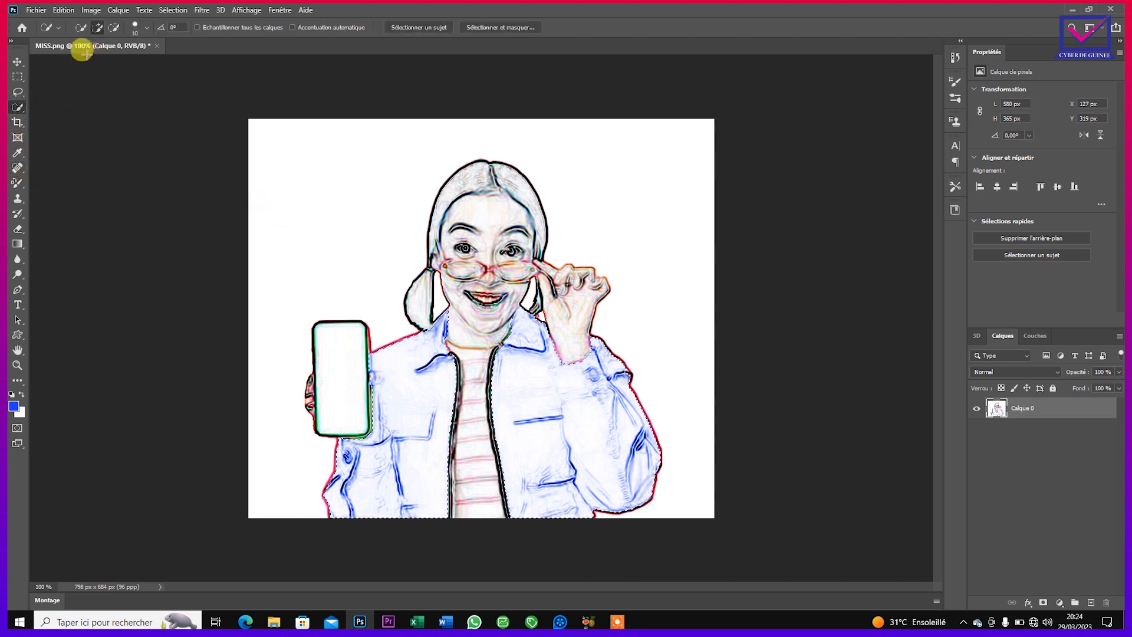
left_click(80, 28)
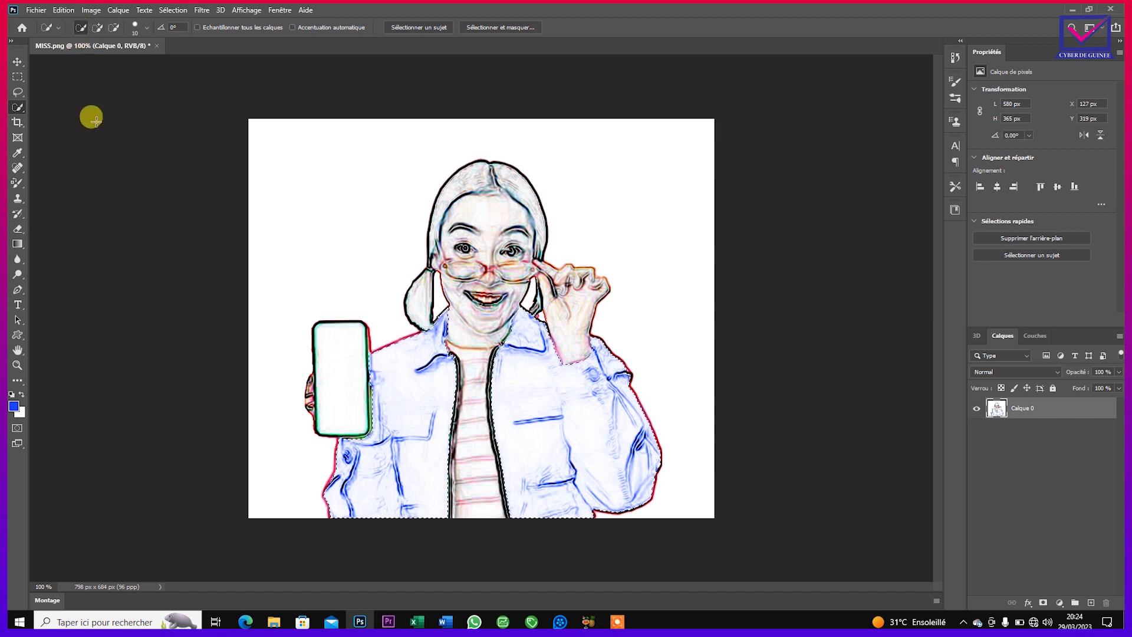
left_click(109, 174)
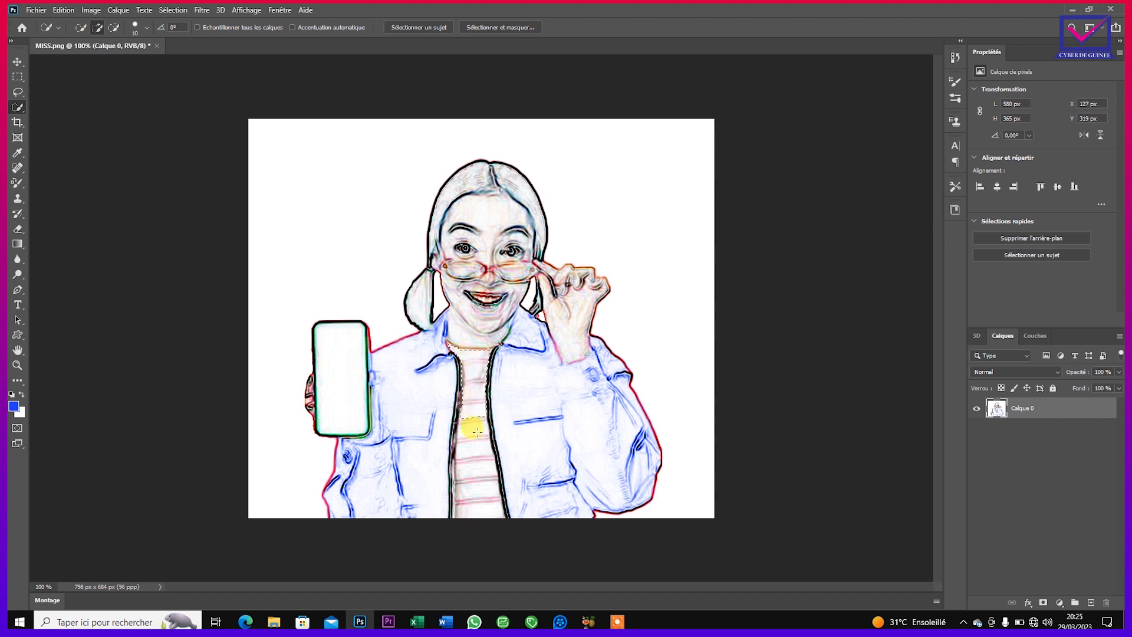
mouse_move(476, 467)
left_mouse_down()
mouse_move(475, 495)
mouse_move(457, 486)
mouse_move(450, 450)
mouse_move(465, 380)
mouse_move(461, 406)
mouse_move(453, 368)
mouse_move(458, 392)
mouse_move(383, 450)
left_mouse_up()
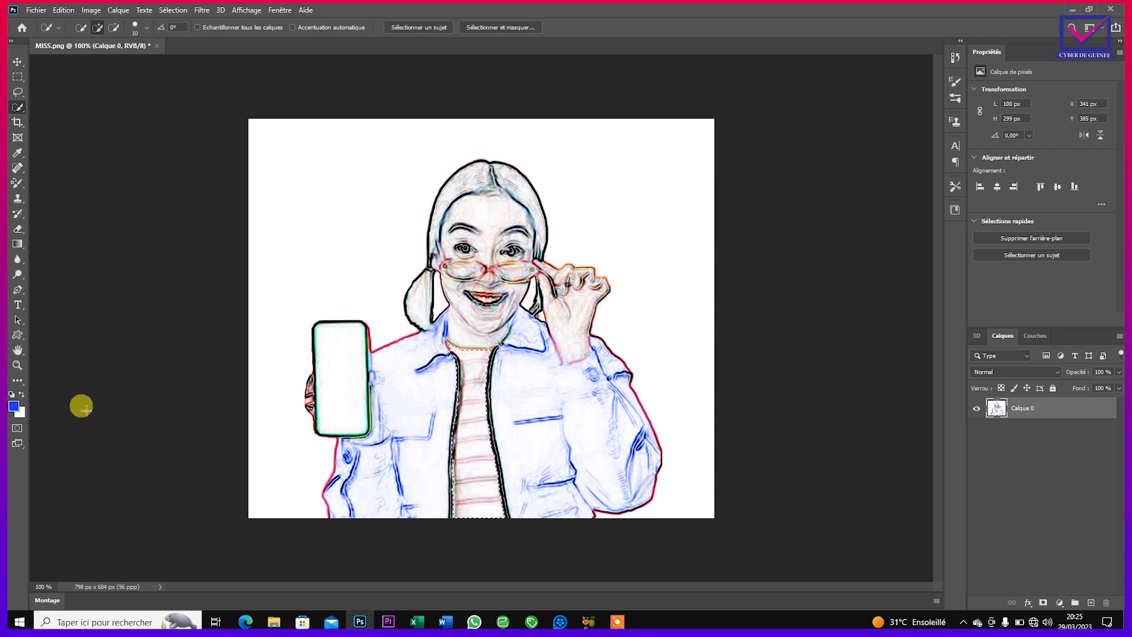
Set the foreground colour to green and recolour the selected striped shirt with the Color Replacement tool.
left_click(13, 404)
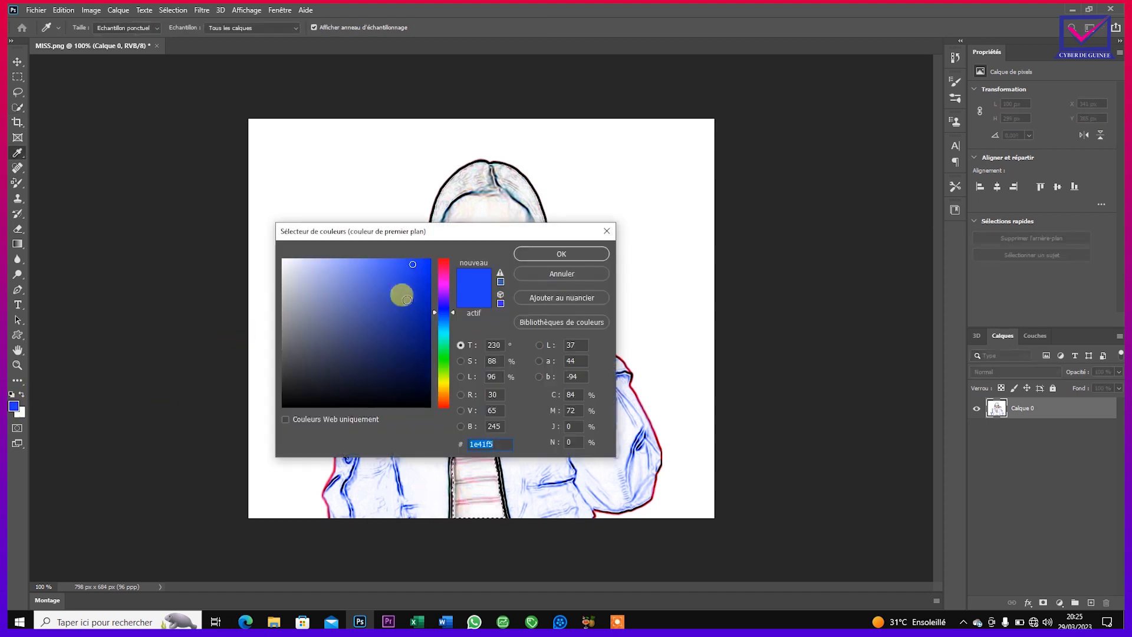
left_click(441, 352)
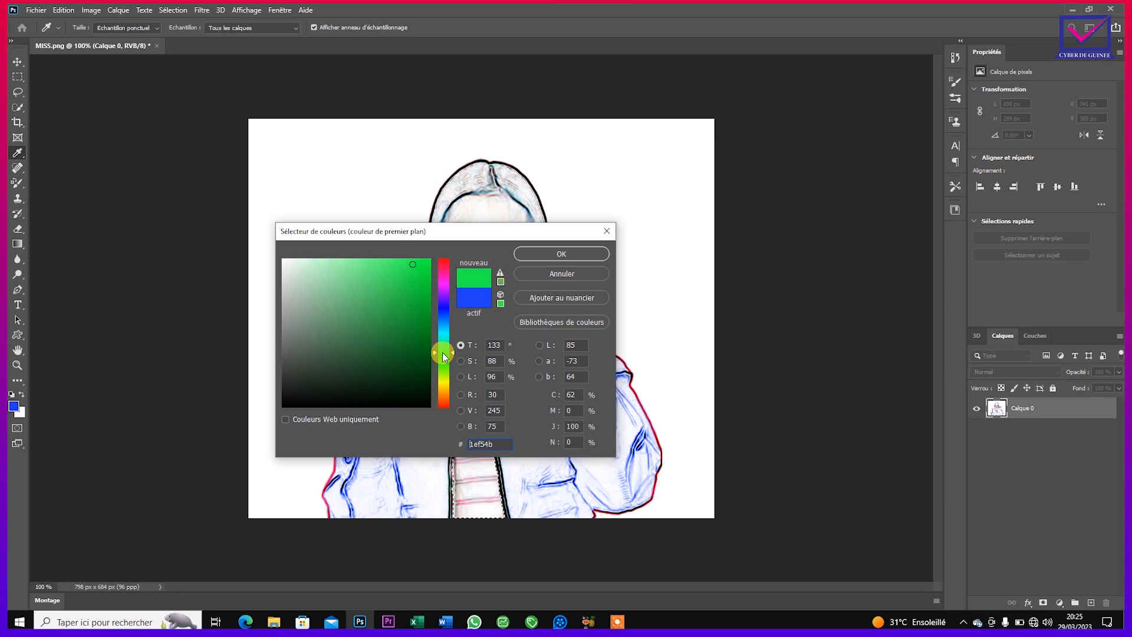
left_click(537, 253)
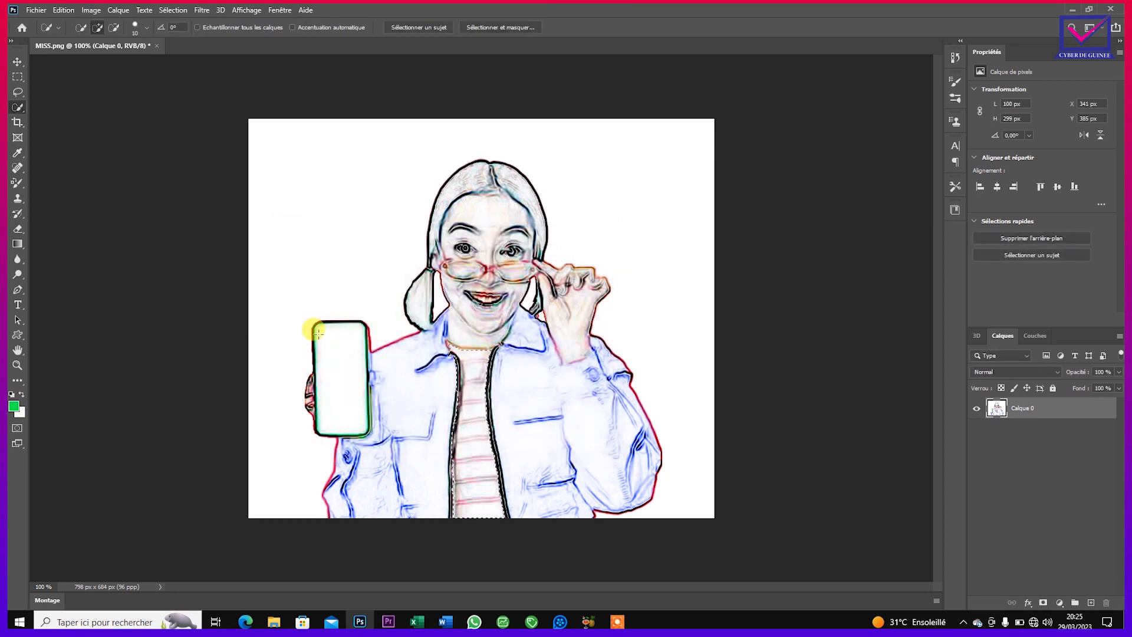
left_click(18, 183)
mouse_move(453, 321)
left_mouse_down()
mouse_move(459, 400)
mouse_move(475, 424)
left_mouse_up()
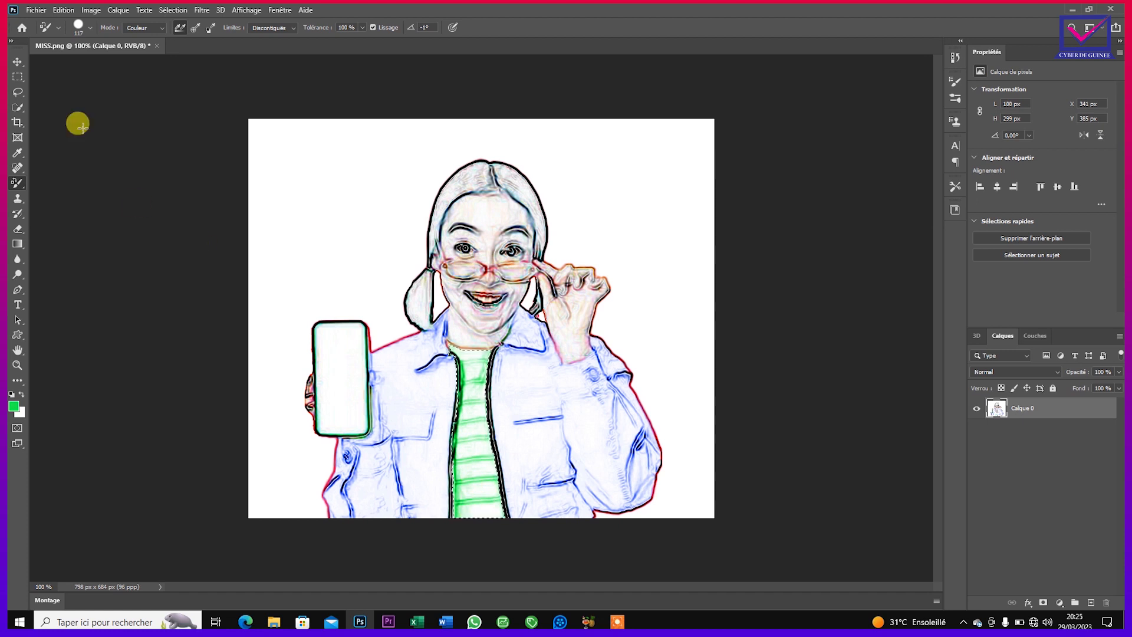
Replace the shirt selection with a Quick Selection of the raised hand, the face and neck, and the fingers holding the phone.
left_click(18, 107)
left_click(80, 27)
left_click(95, 141)
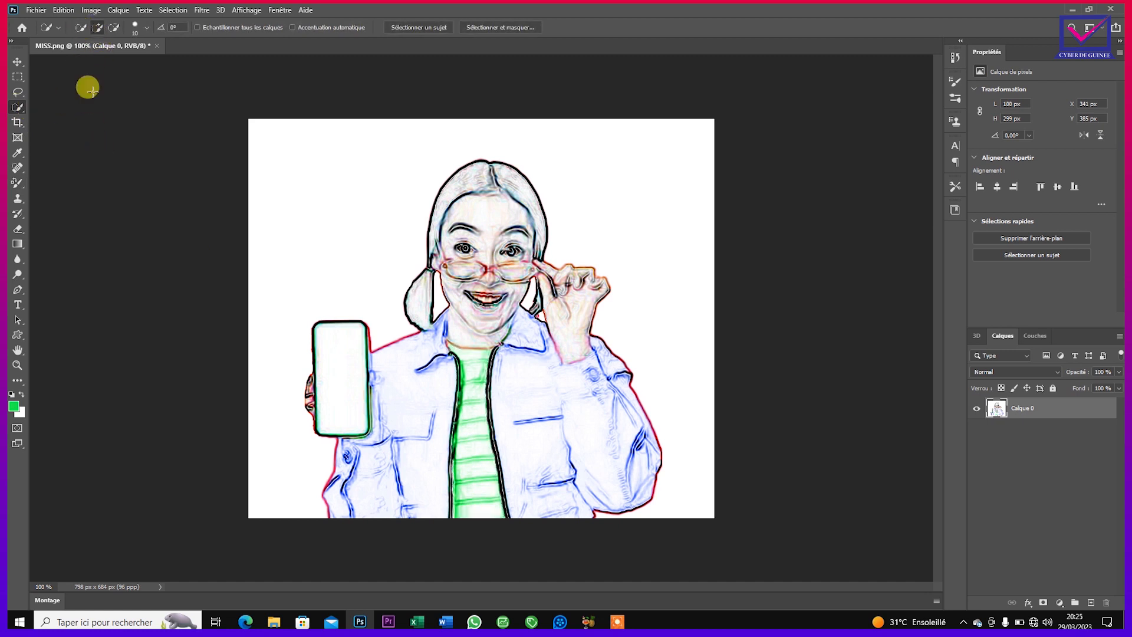
left_click(97, 28)
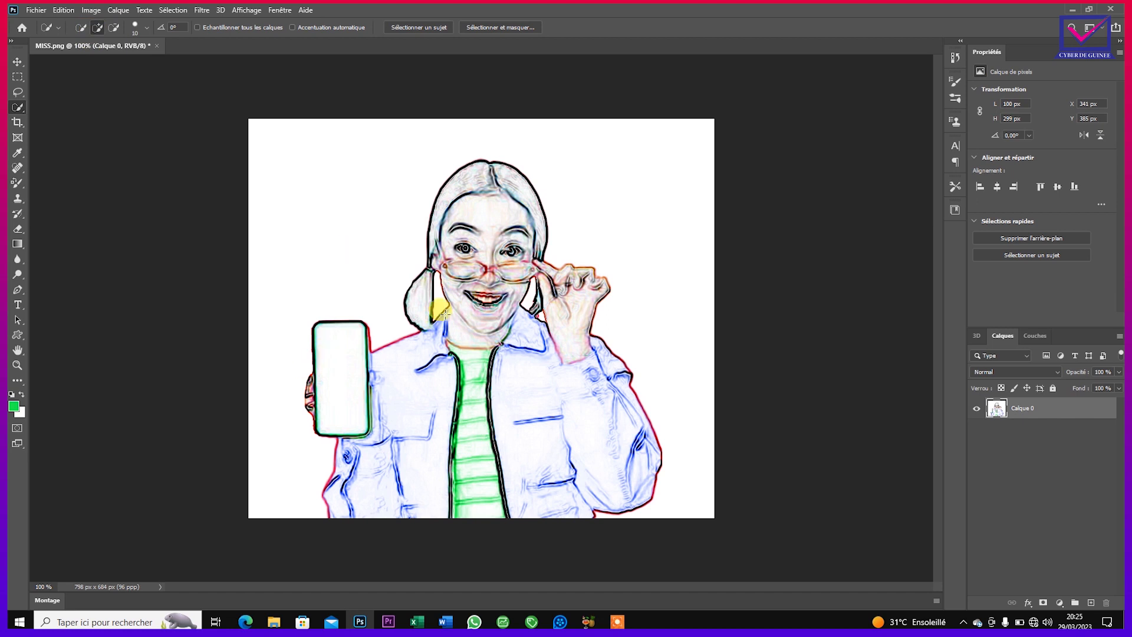
left_click_drag(574, 347, 568, 280)
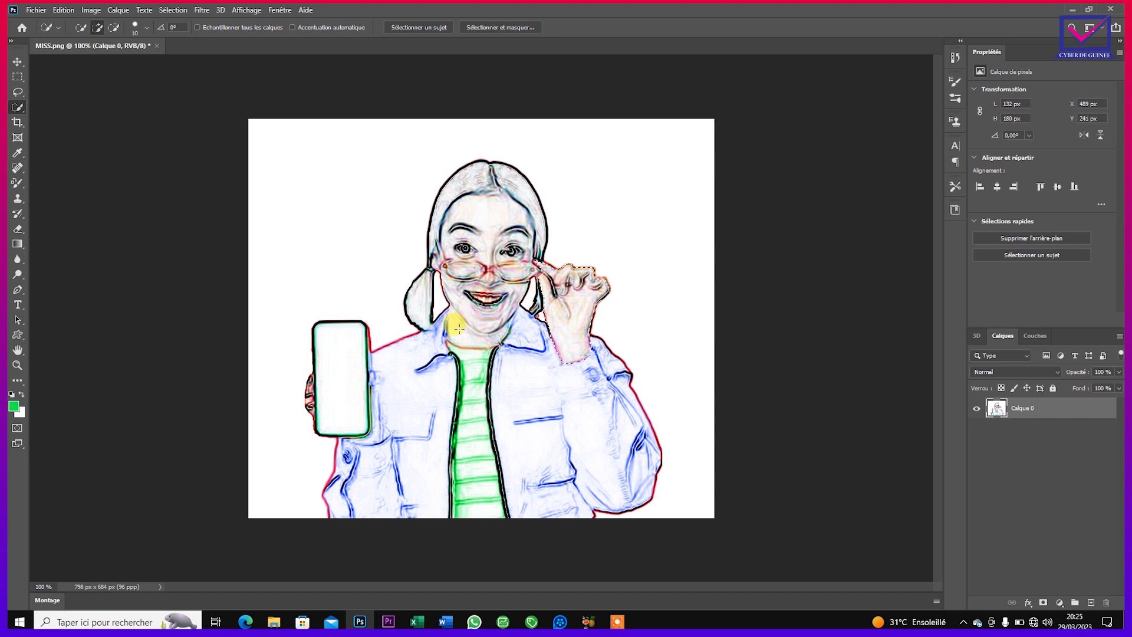
mouse_move(458, 328)
left_mouse_down()
mouse_move(498, 300)
mouse_move(484, 270)
mouse_move(466, 289)
left_mouse_up()
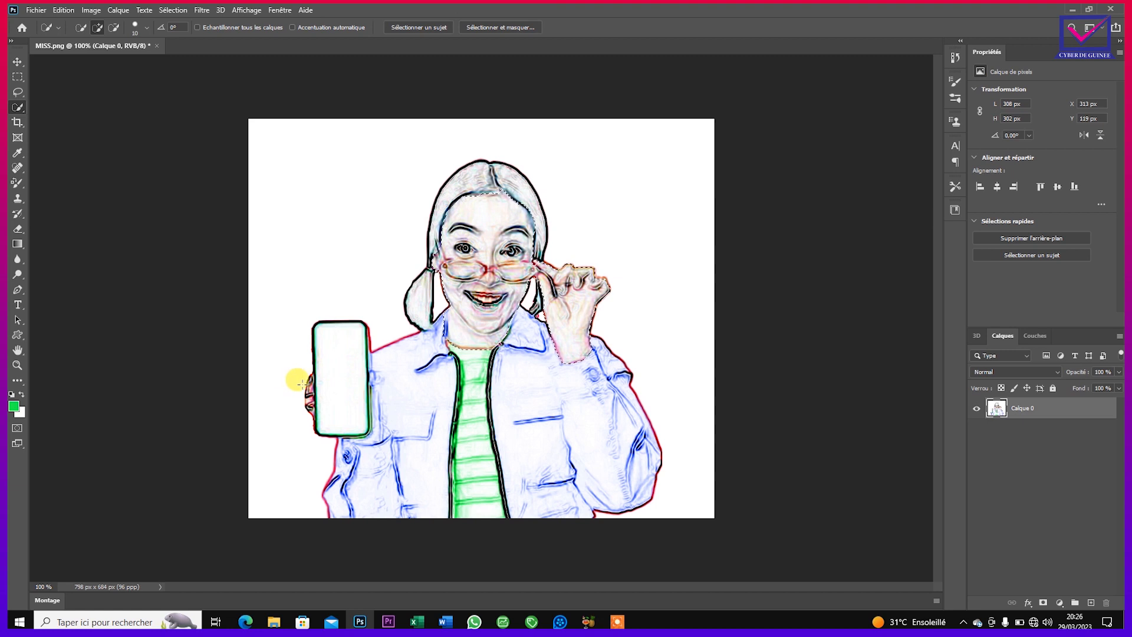
mouse_move(303, 383)
left_mouse_down()
mouse_move(303, 406)
mouse_move(304, 382)
left_mouse_up()
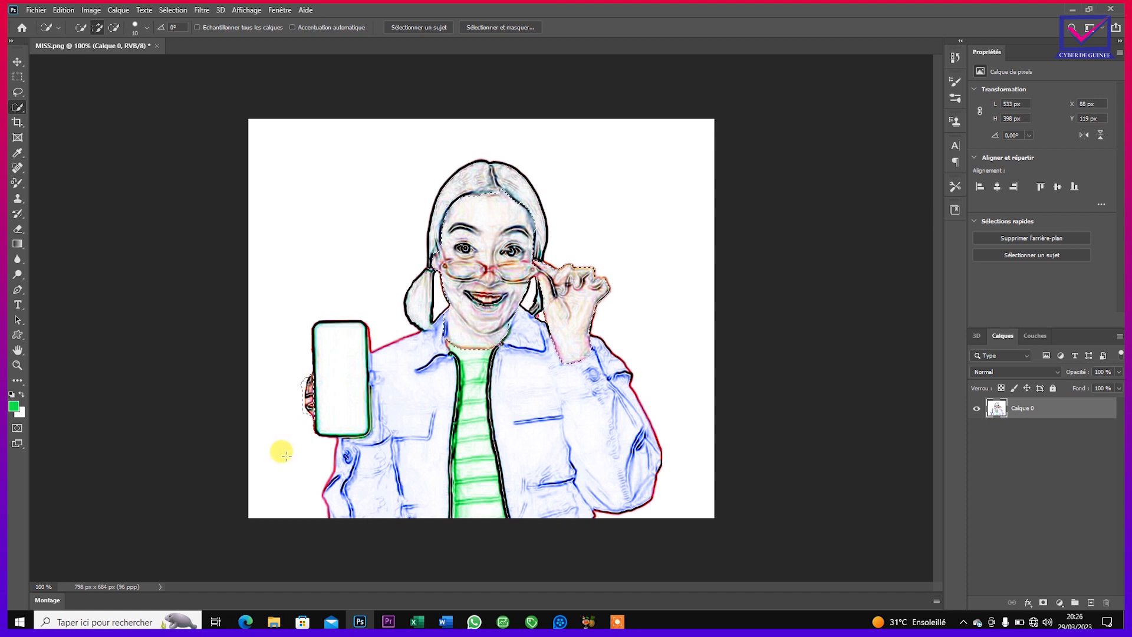
Set the foreground colour to orange #e9953b and recolour the selected face, neck and hands with the Color Replacement tool.
left_click(16, 186)
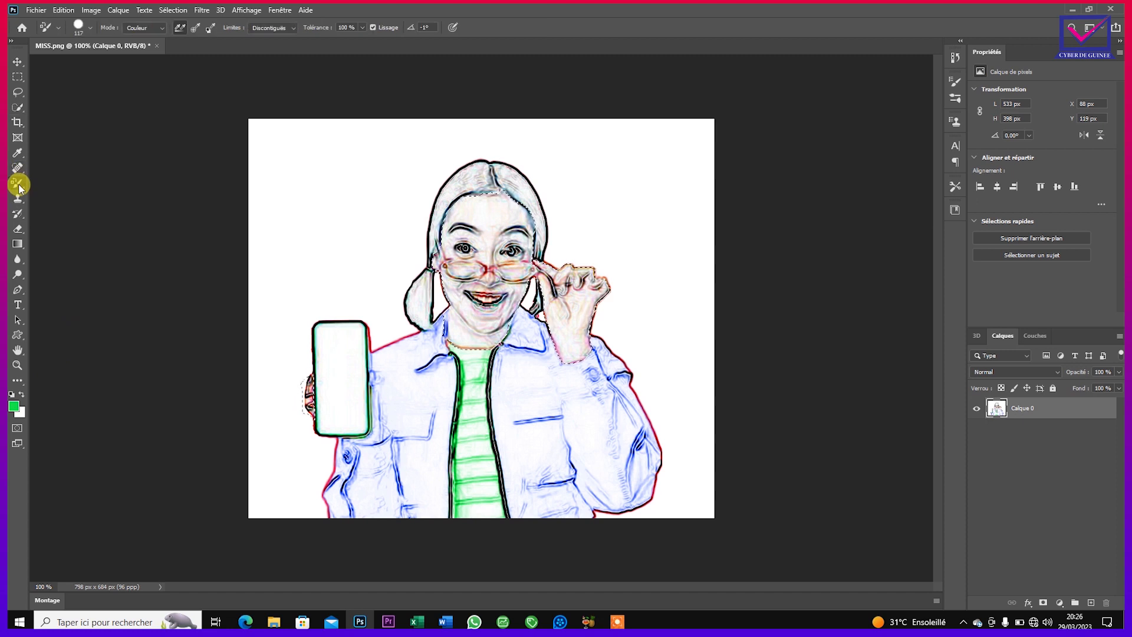
left_click(16, 408)
left_click(445, 389)
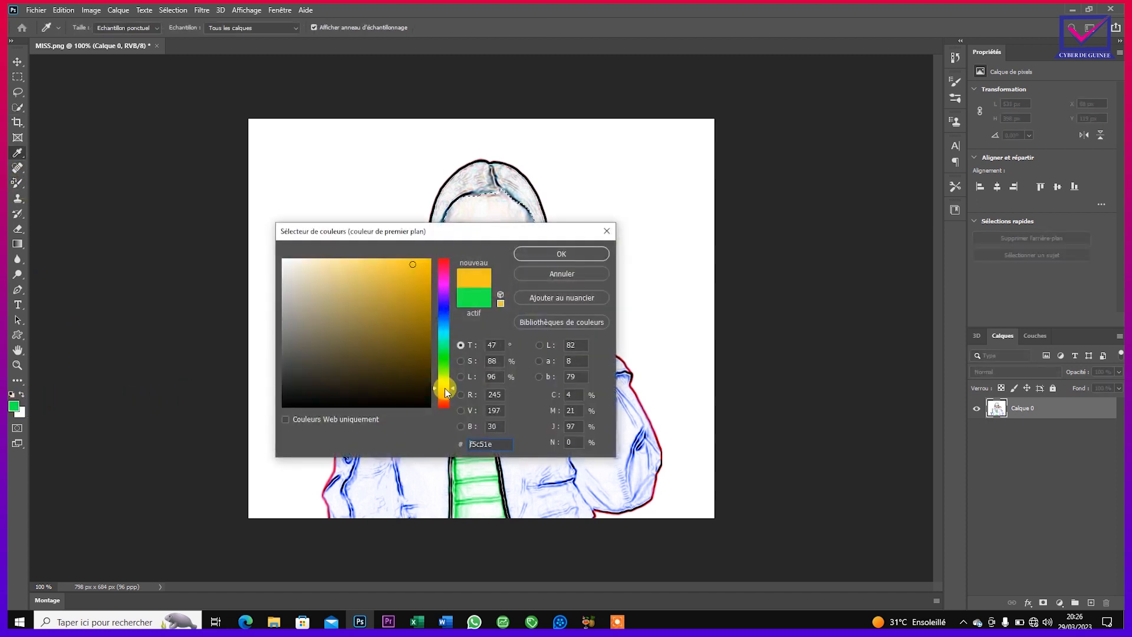
left_click_drag(445, 392, 445, 393)
mouse_move(353, 308)
left_mouse_down()
mouse_move(360, 337)
mouse_move(384, 349)
left_mouse_up()
left_click(436, 394)
left_click_drag(387, 265, 393, 270)
left_click(561, 254)
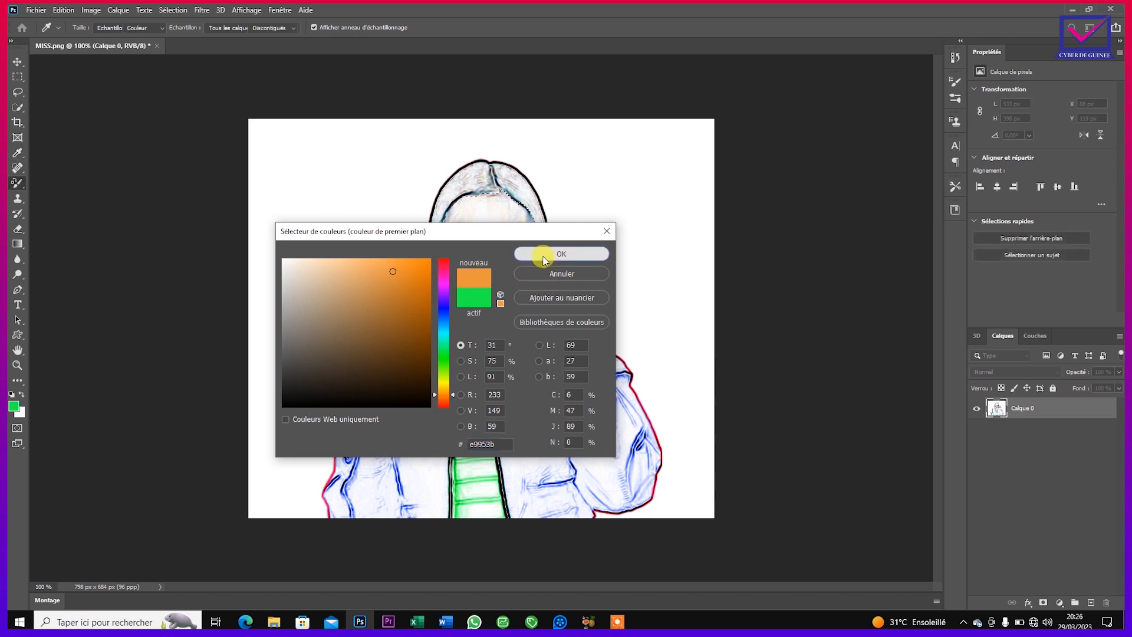
key("b")
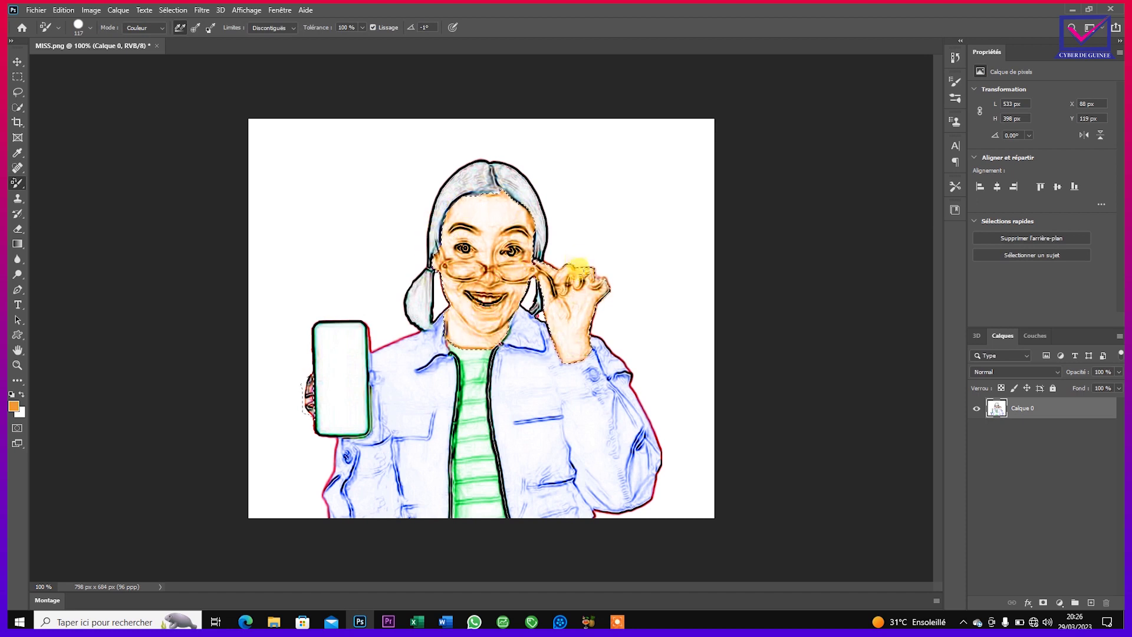
left_click_drag(269, 403, 297, 383)
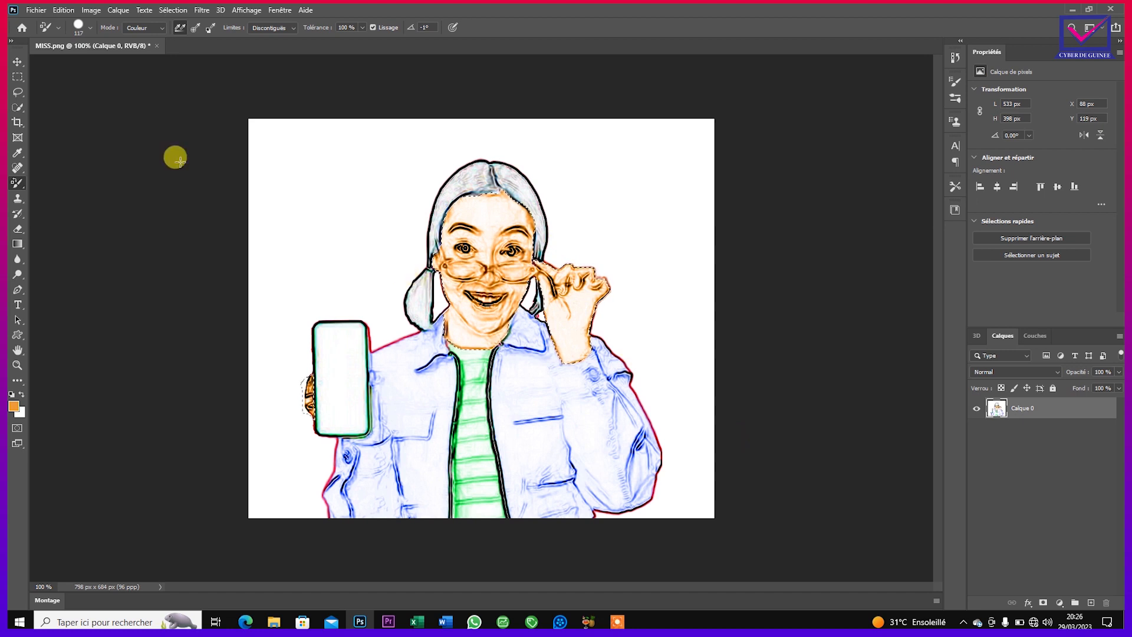
Clear the skin selection, select the white background of Calque 0 with the Magic Wand at tolerance 32, and erase it.
left_click(17, 107)
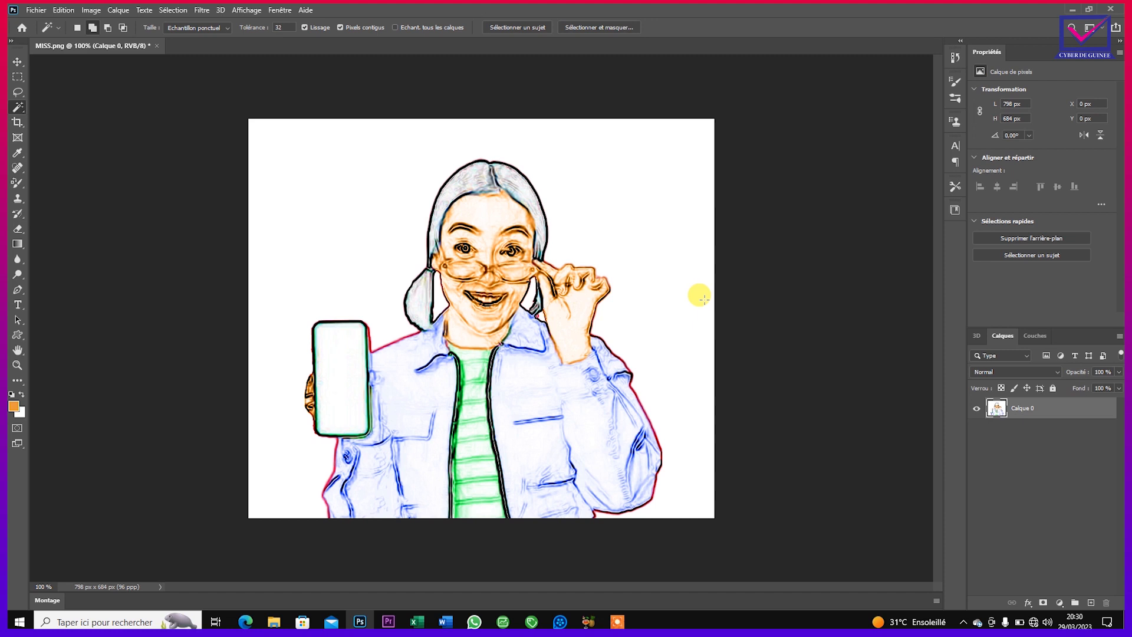
key("v")
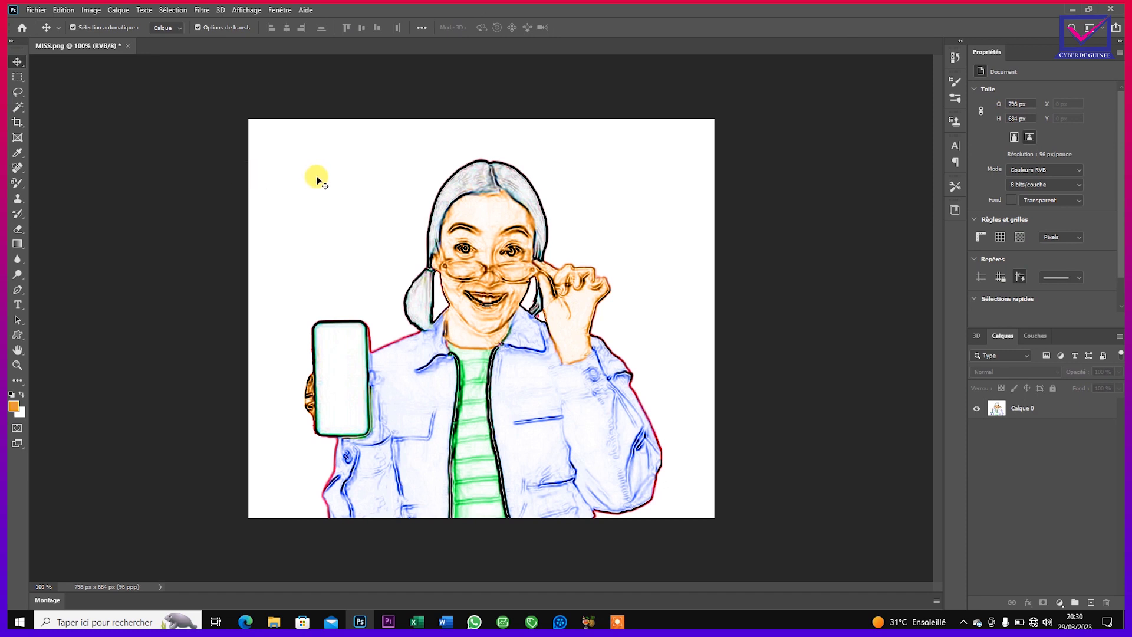
left_click(18, 107)
right_click(17, 106)
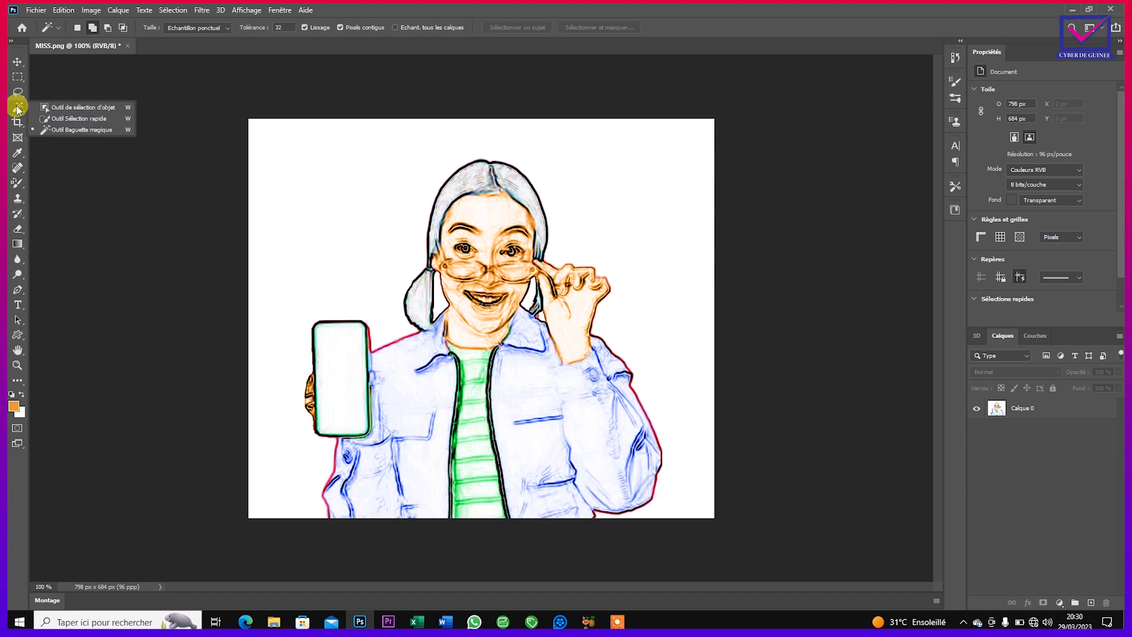
left_click(59, 130)
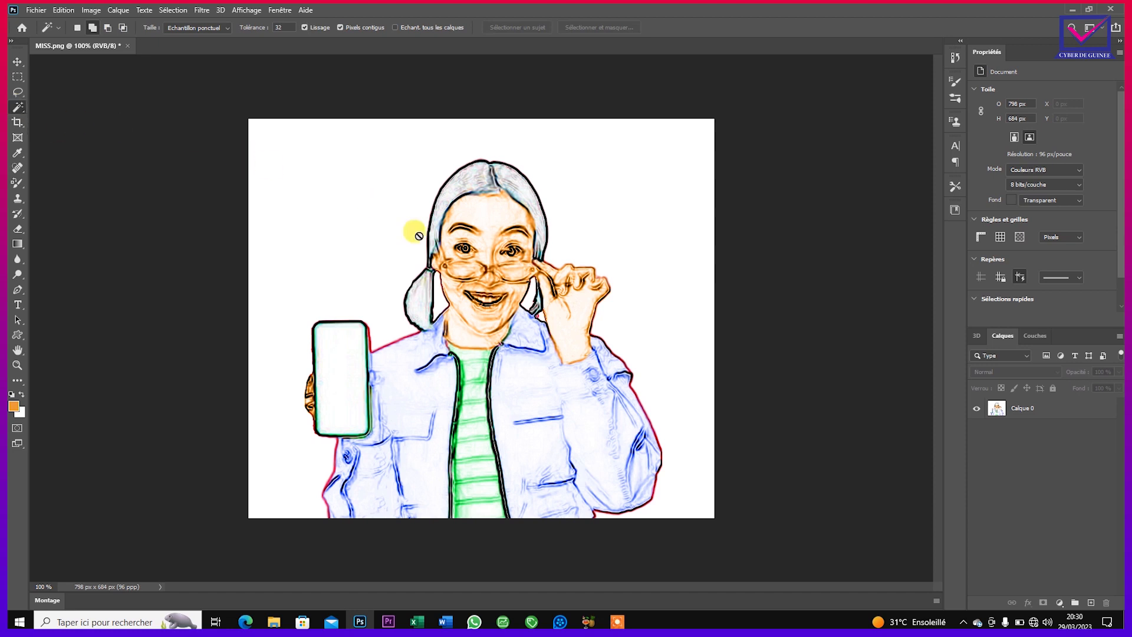
left_click(1016, 409)
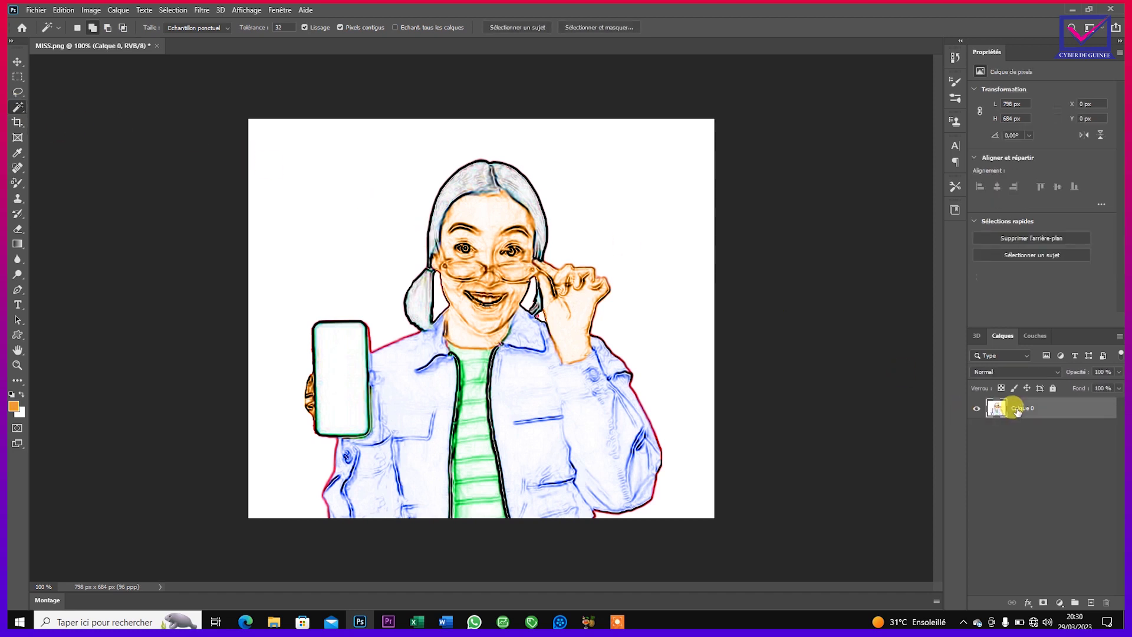
left_click(625, 207)
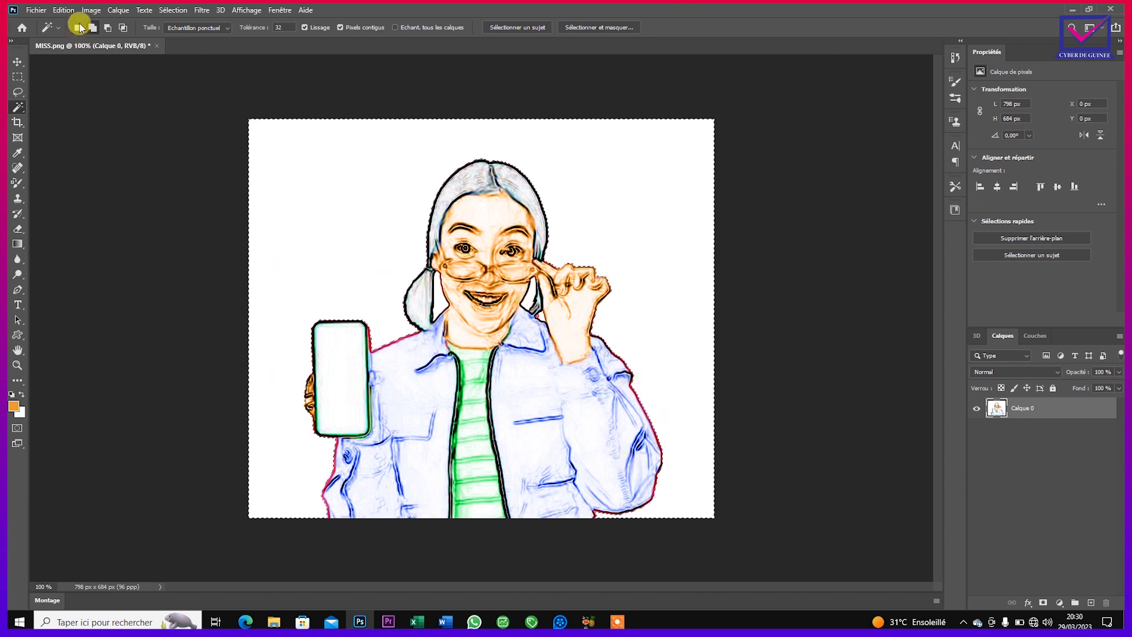
left_click(63, 10)
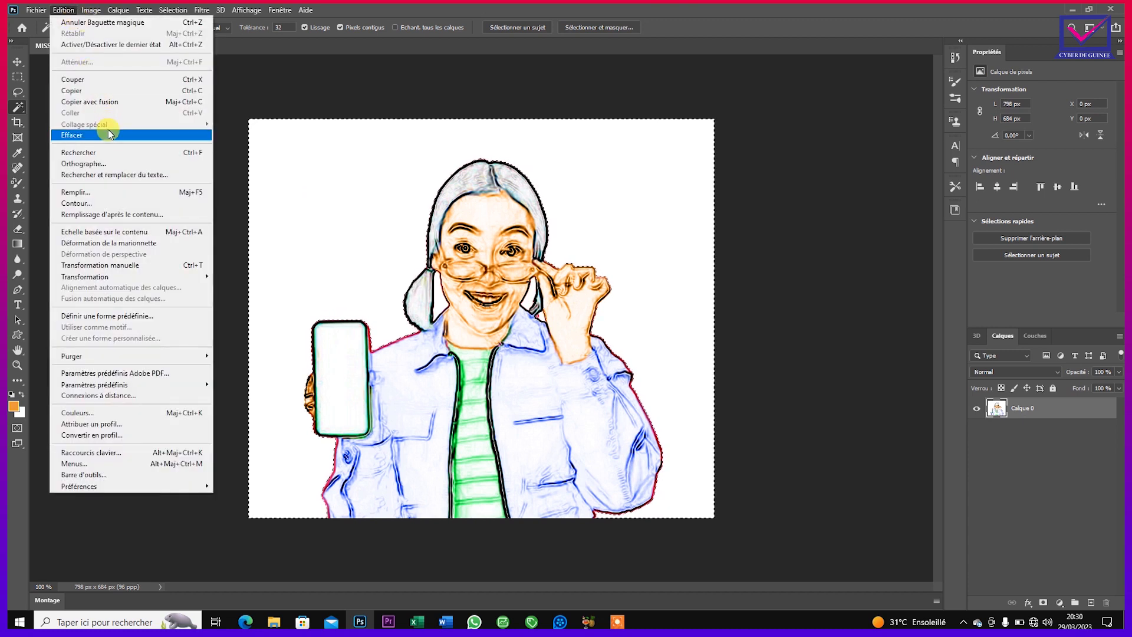
left_click(108, 134)
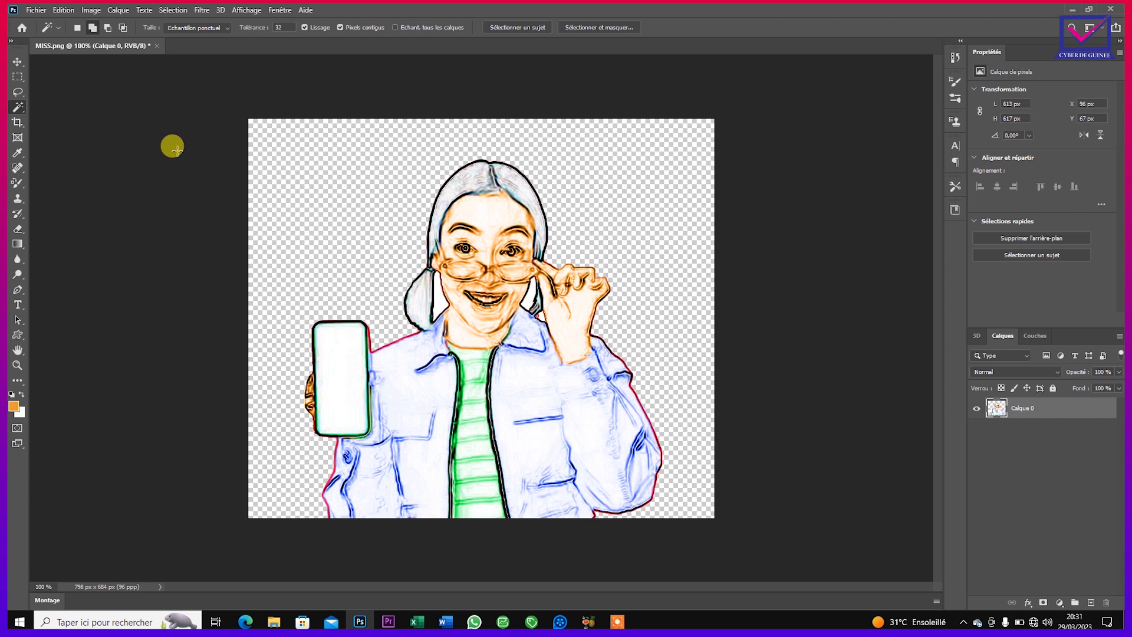
Select the remaining white gaps between the hair and the neck on both sides with the Magic Wand and erase them.
left_click(17, 62)
mouse_move(487, 350)
left_mouse_down()
mouse_move(508, 343)
mouse_move(502, 319)
mouse_move(498, 350)
mouse_move(508, 345)
mouse_move(488, 346)
left_mouse_up()
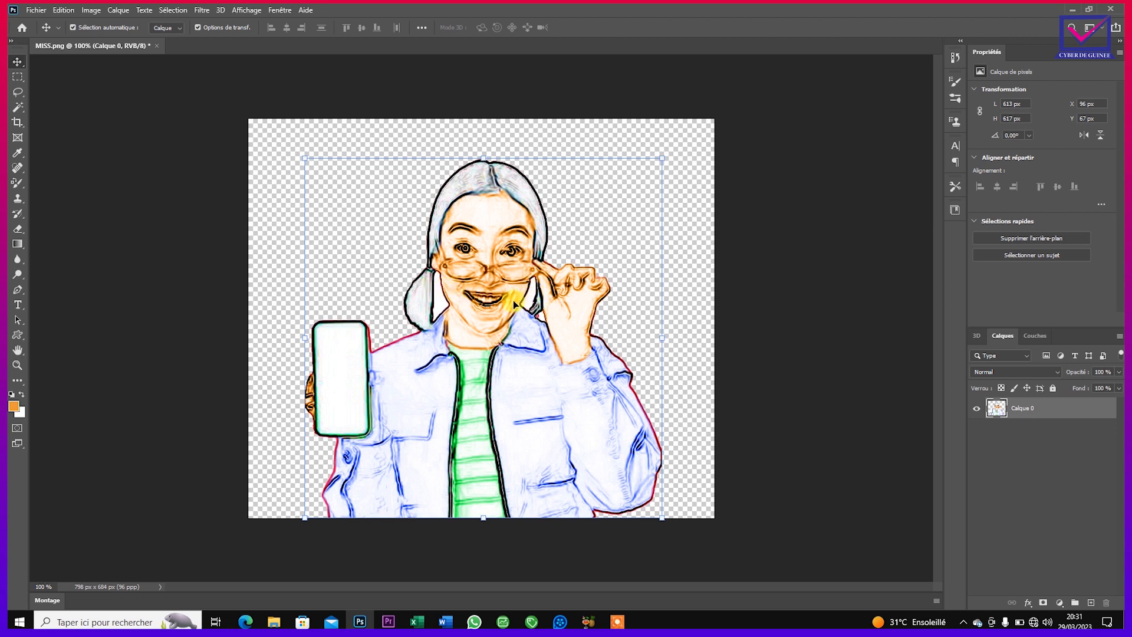
left_click(16, 112)
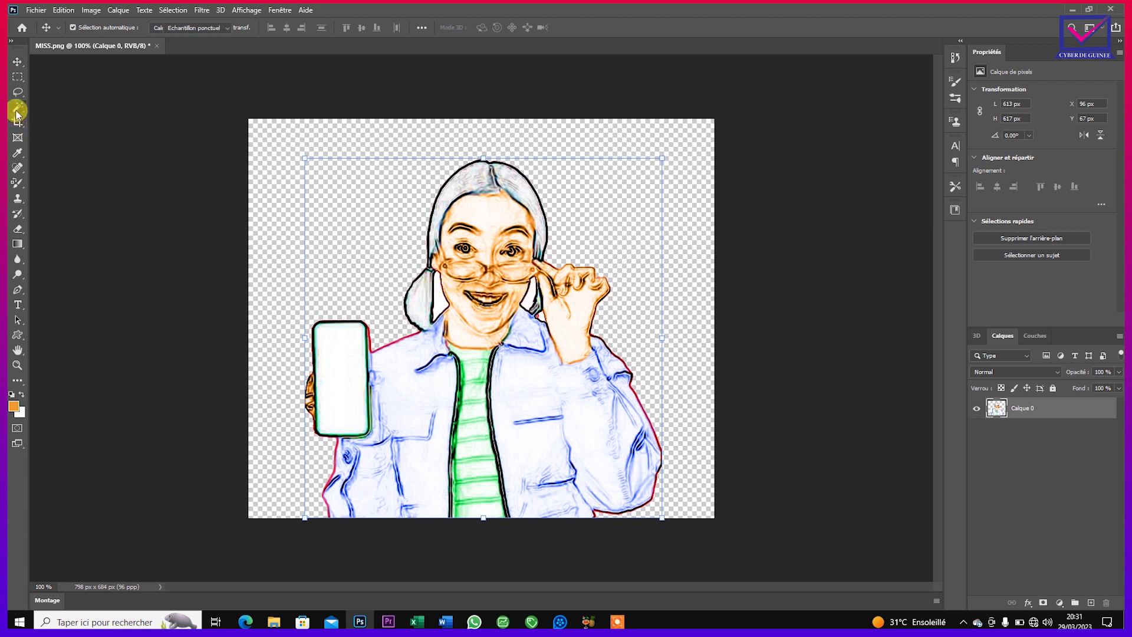
left_click(443, 304)
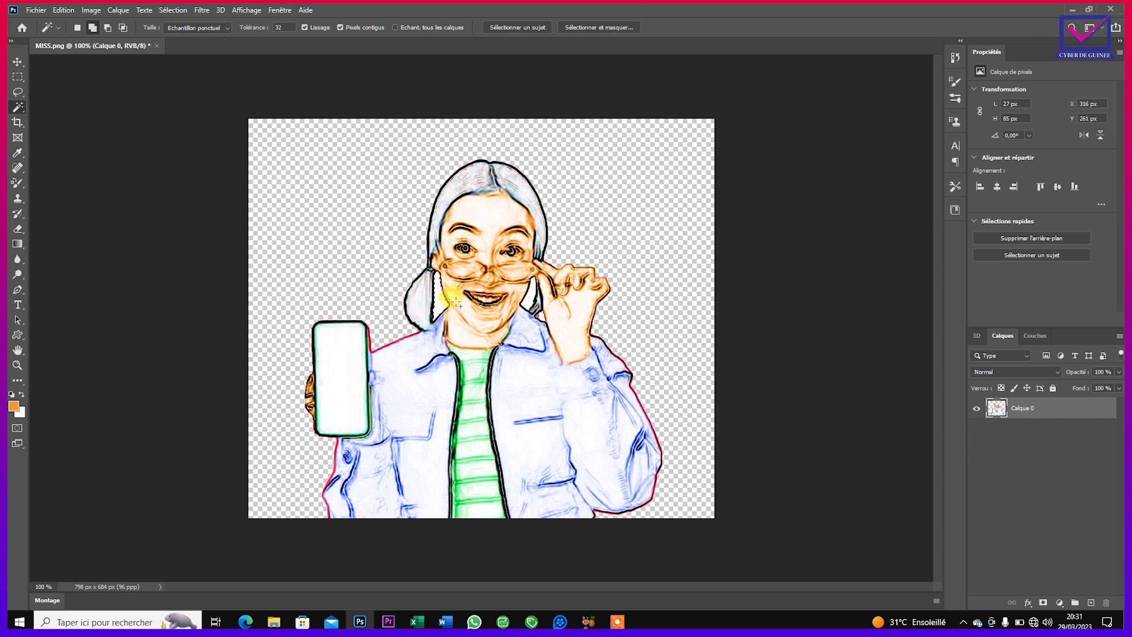
left_click(529, 304)
left_click(539, 314)
left_click(63, 10)
left_click(85, 136)
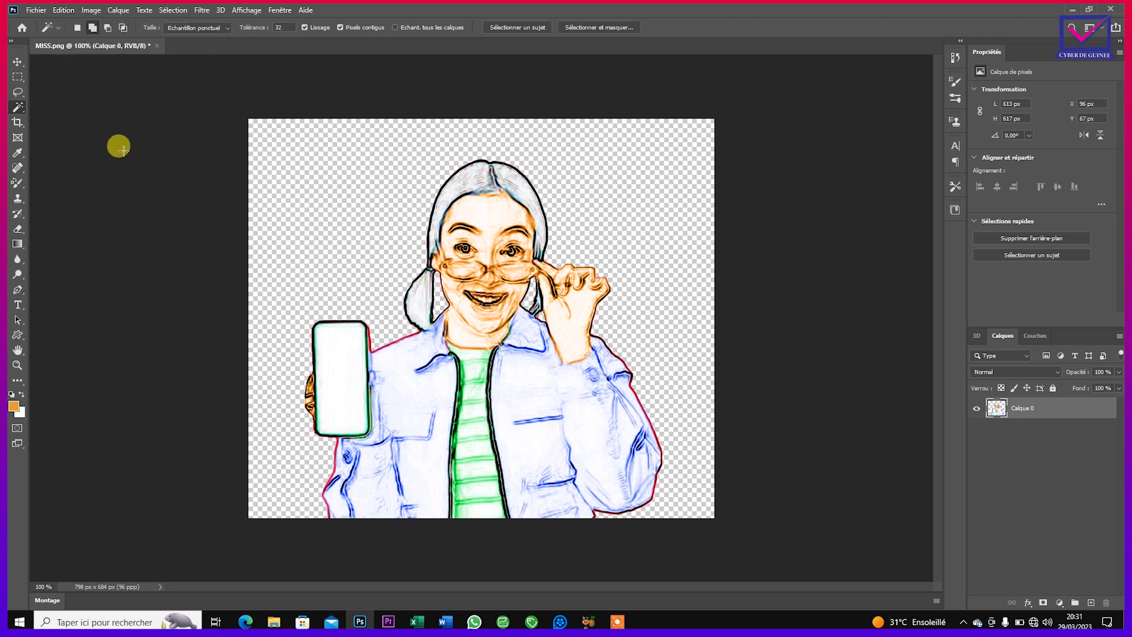
Move the cut-out woman slightly to the right on the canvas and deselect her layer.
key("v")
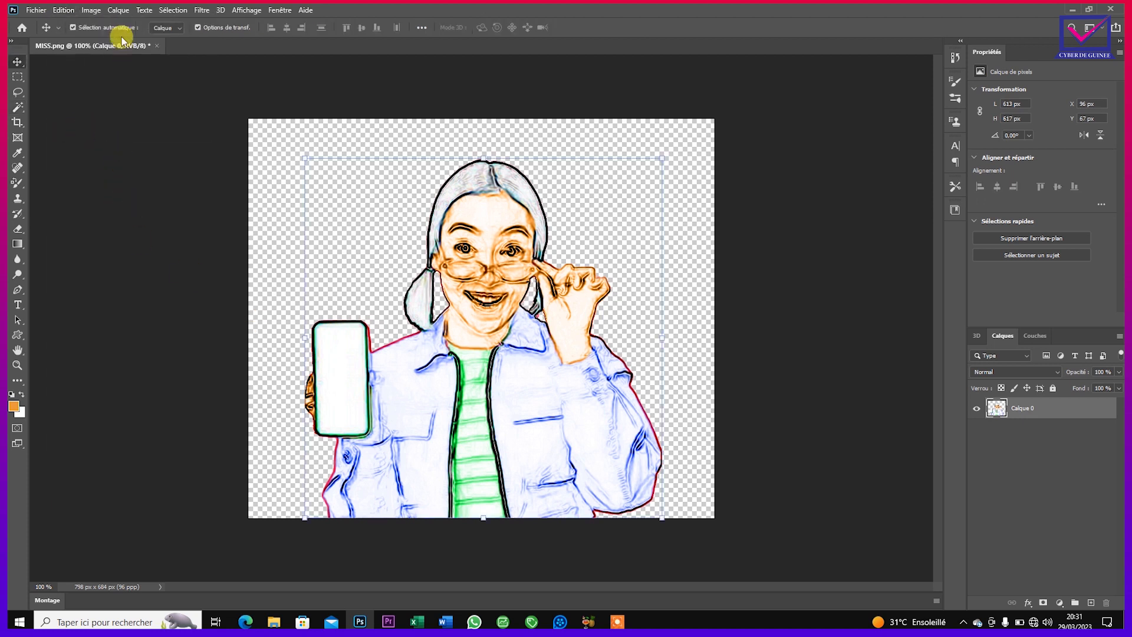
mouse_move(486, 386)
left_mouse_down()
mouse_move(516, 365)
mouse_move(459, 408)
mouse_move(501, 391)
left_mouse_up()
left_click(1013, 434)
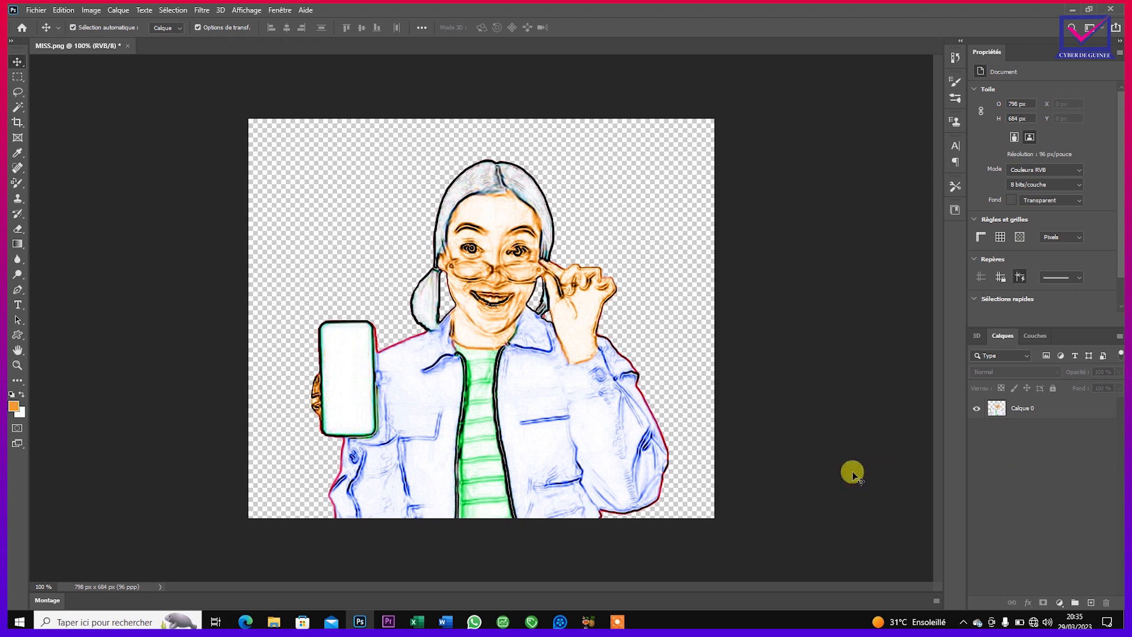
Create a gradient fill layer named "Arriere plan" in Normal mode at 100 % opacity.
left_click(144, 10)
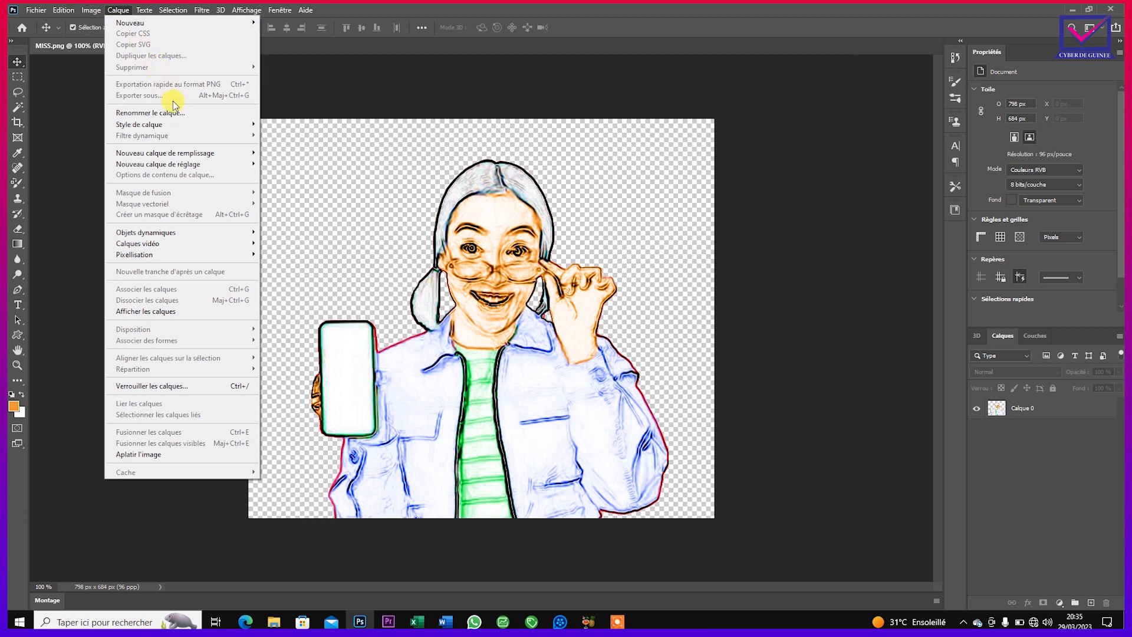
mouse_move(206, 164)
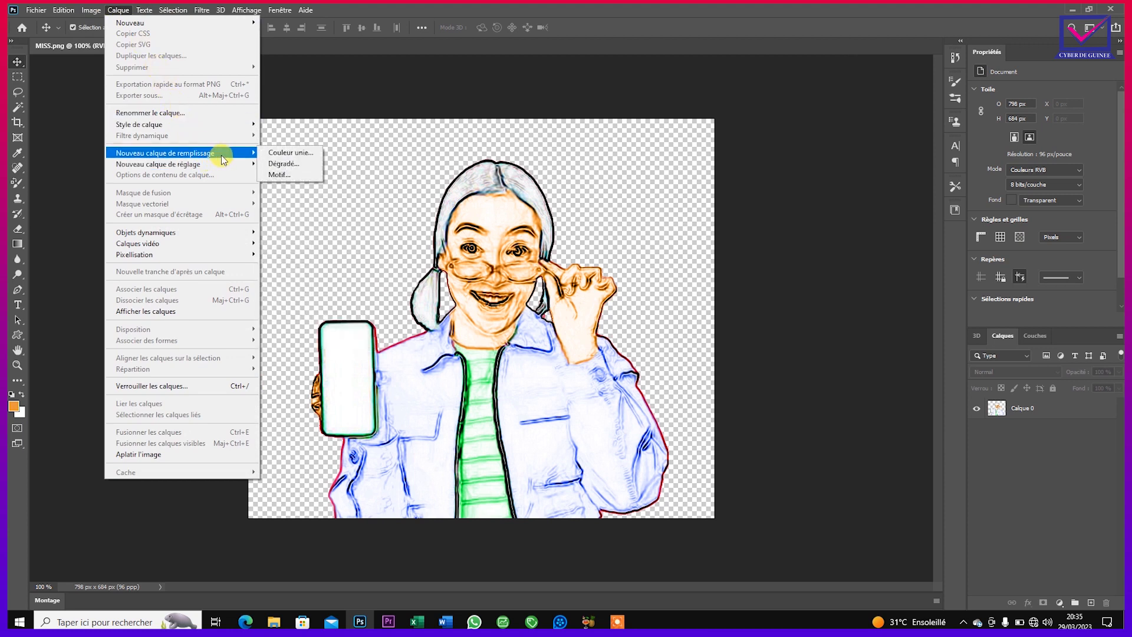
left_click(304, 165)
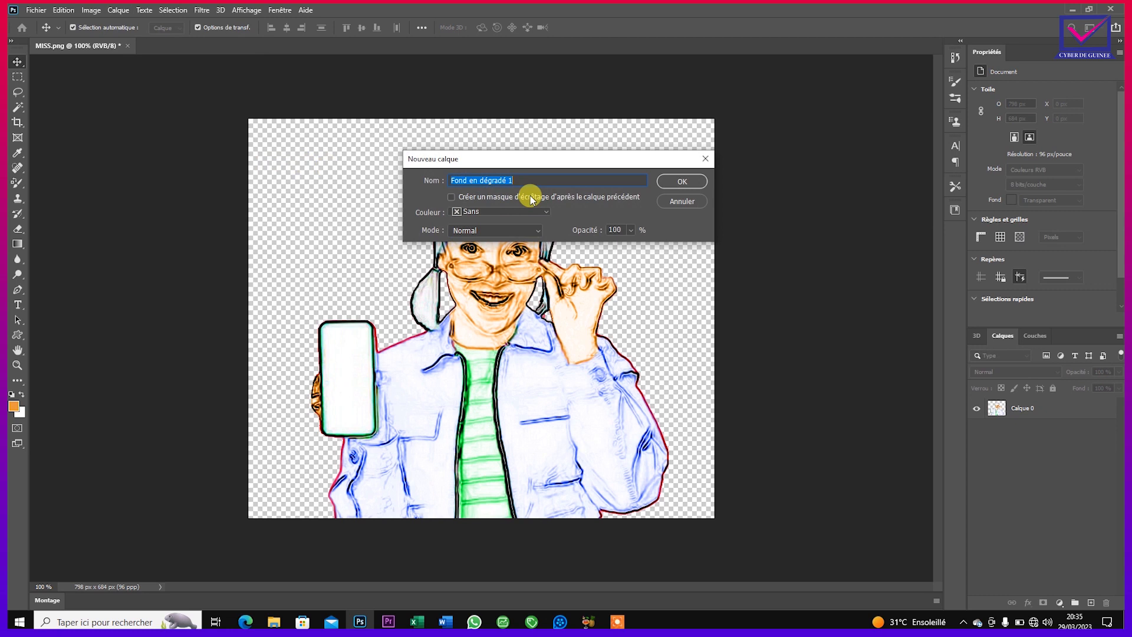
key("BackSpace")
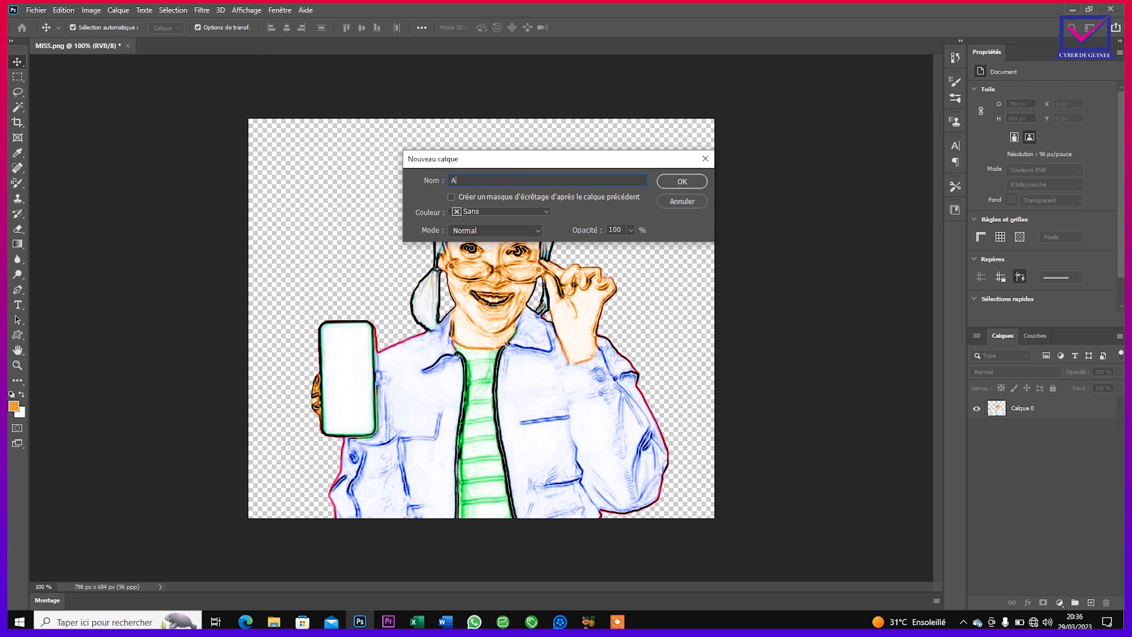
type("Arriere plan")
left_click(680, 182)
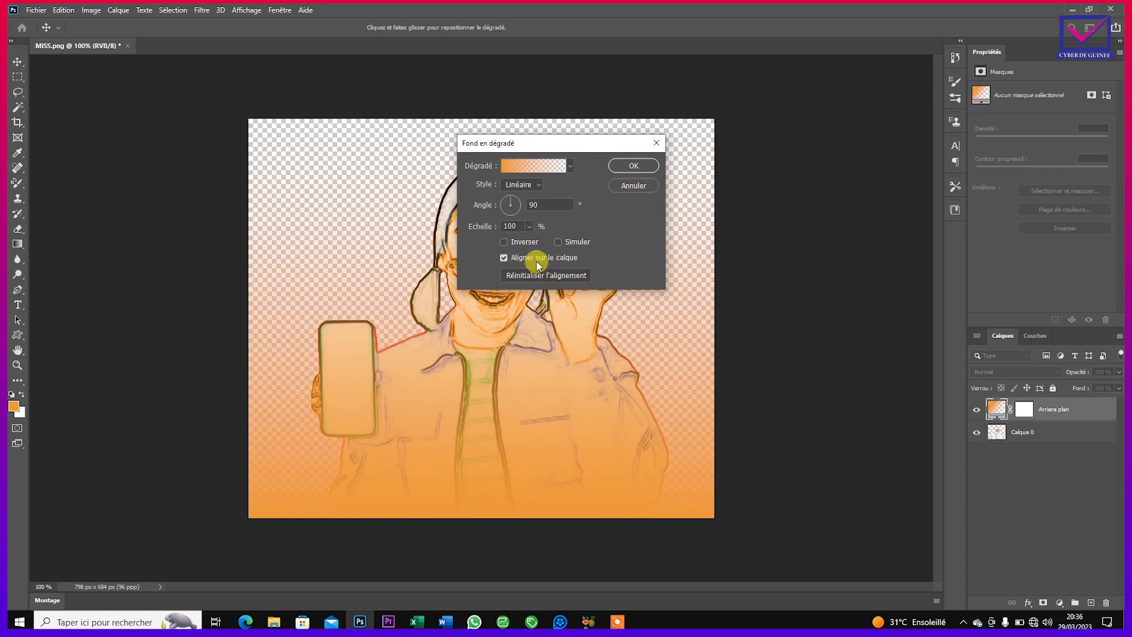
Apply the Basiques preset "Premier plan -> arrière-plan" to the fill layer's gradient.
left_click(532, 168)
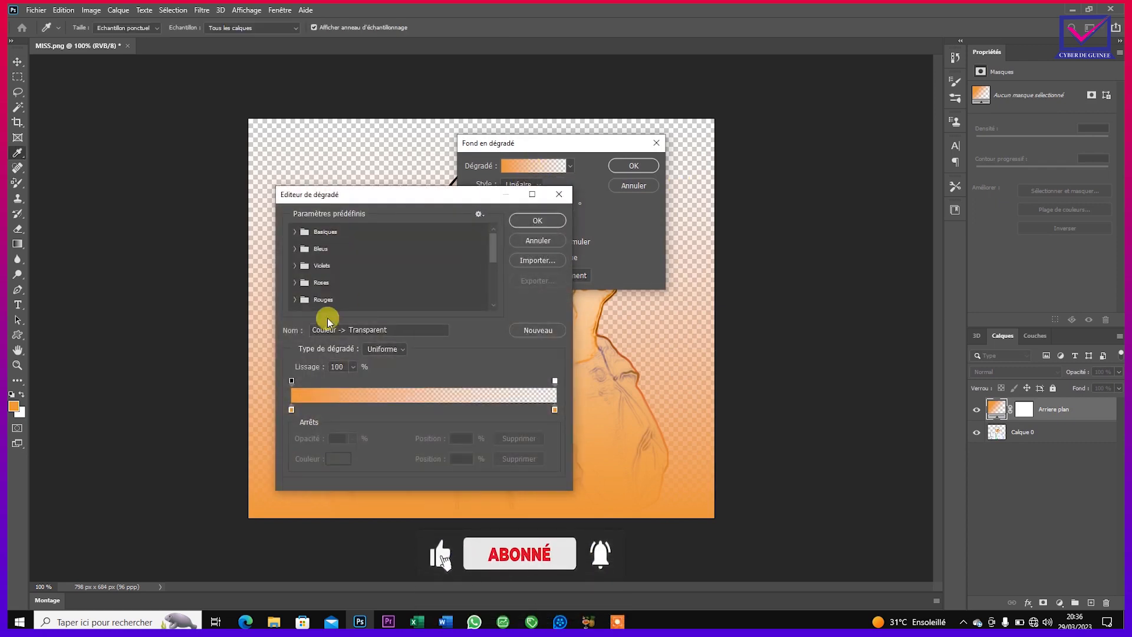
left_click(294, 231)
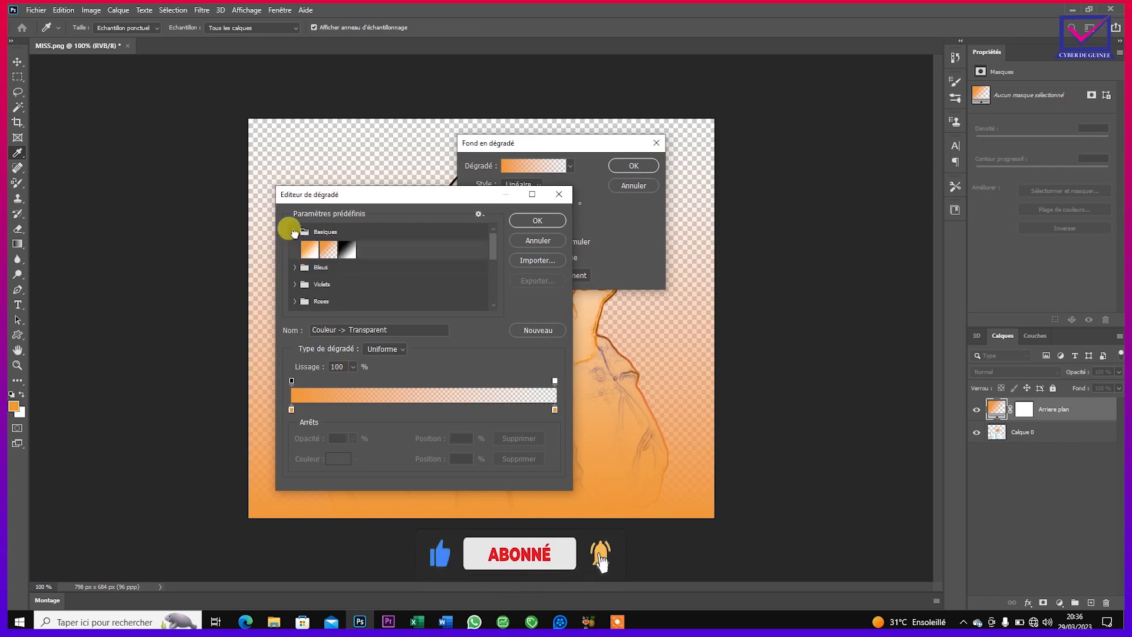
left_click(309, 249)
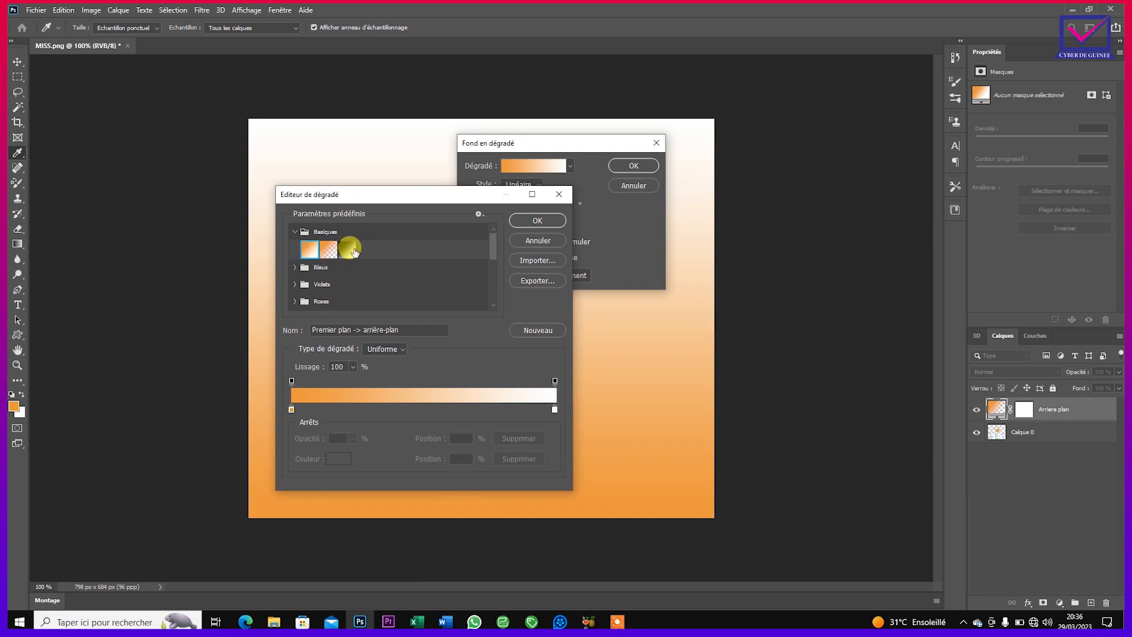
Change the starting colour stop of the gradient from orange to a bright cyan.
left_click(292, 409)
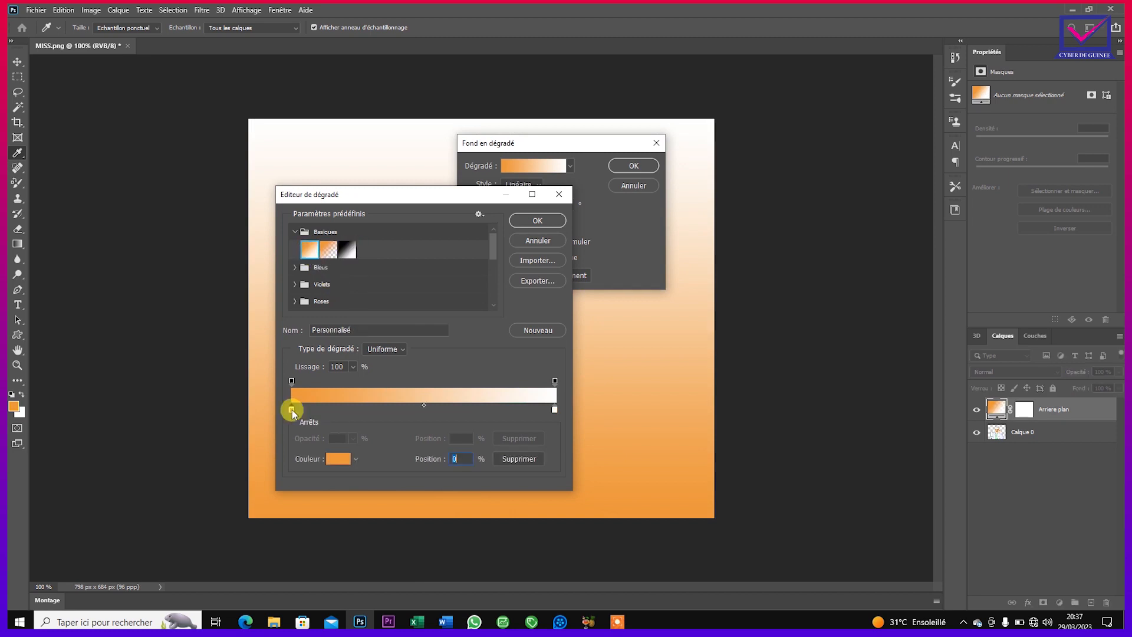
double_click(291, 409)
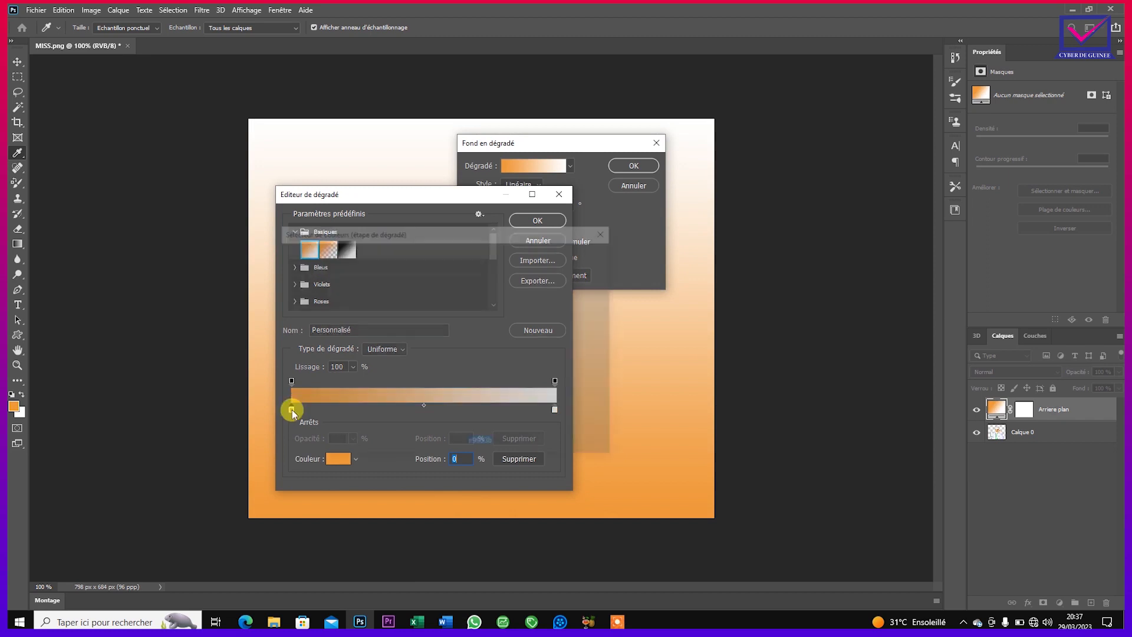
left_click_drag(438, 352, 444, 335)
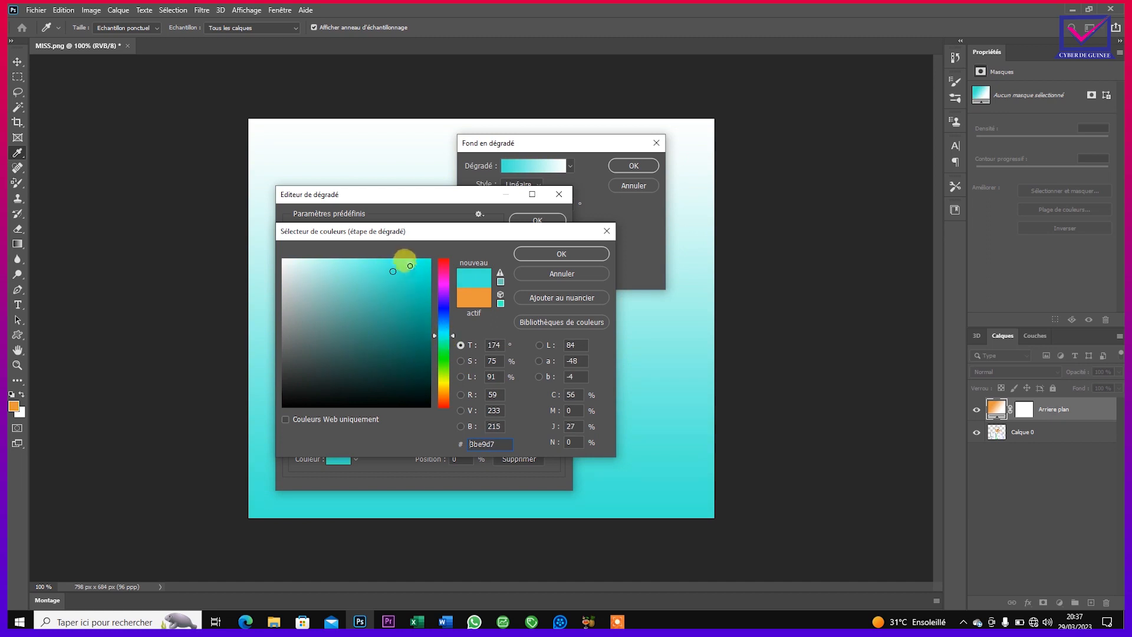
left_click(533, 257)
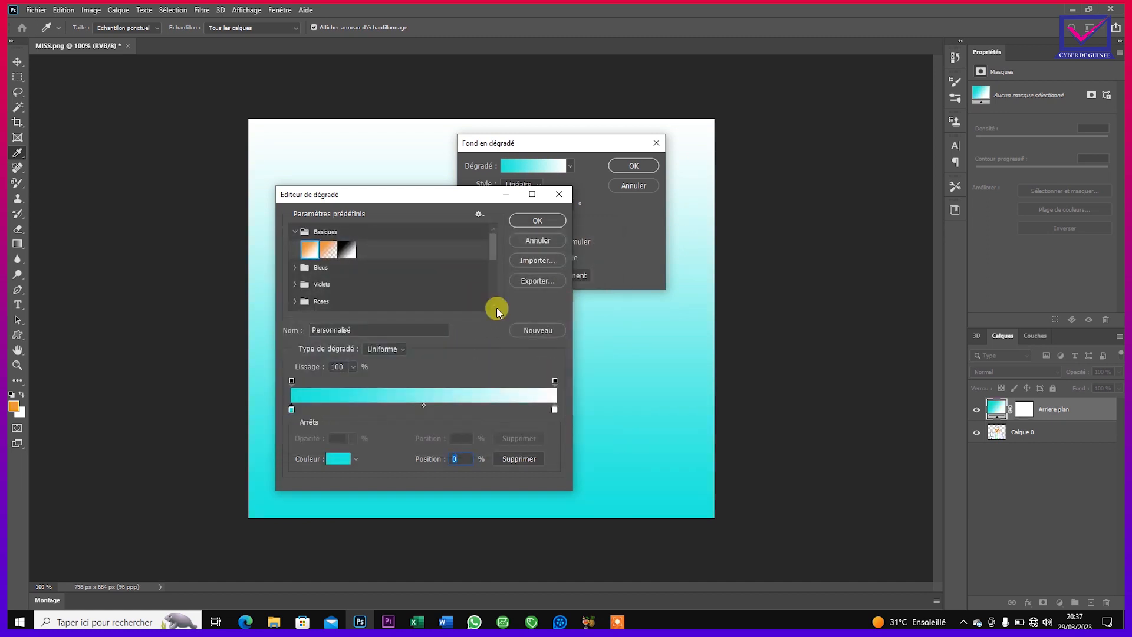
Set the gradient's end colour stop to blue 326bea and apply the linear gradient to the fill layer.
double_click(554, 409)
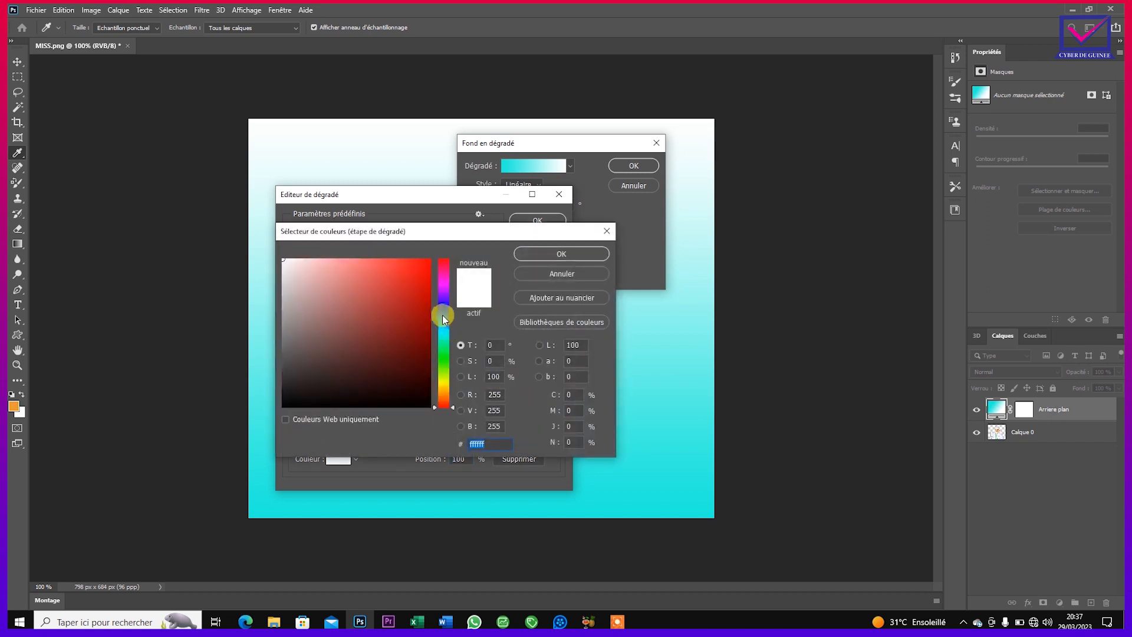
left_click(443, 315)
left_click(398, 271)
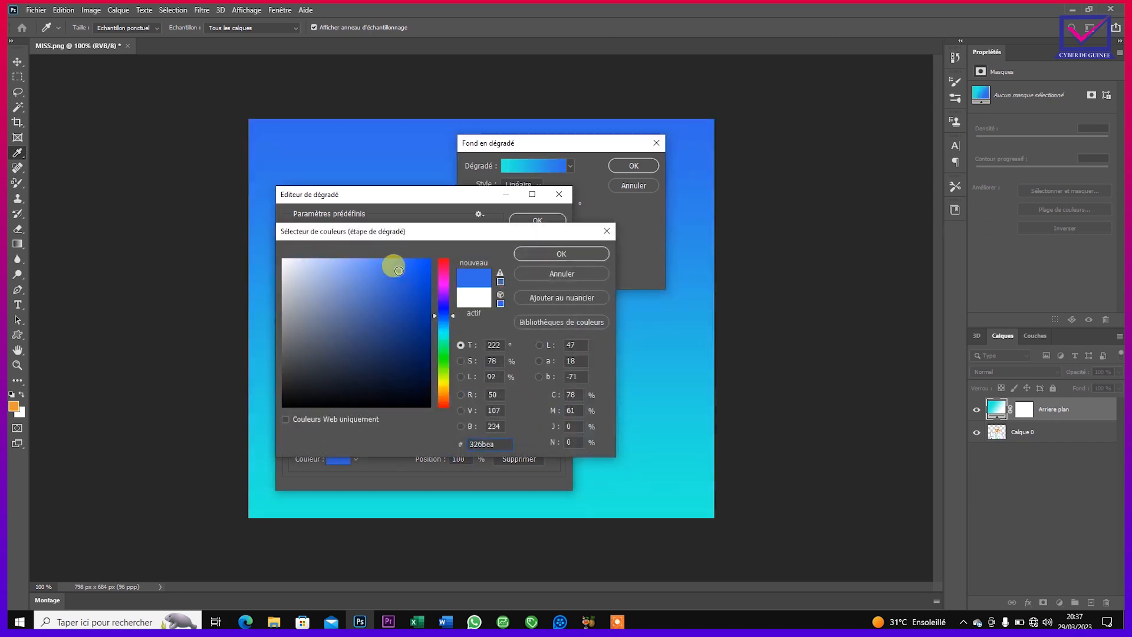
left_click(536, 254)
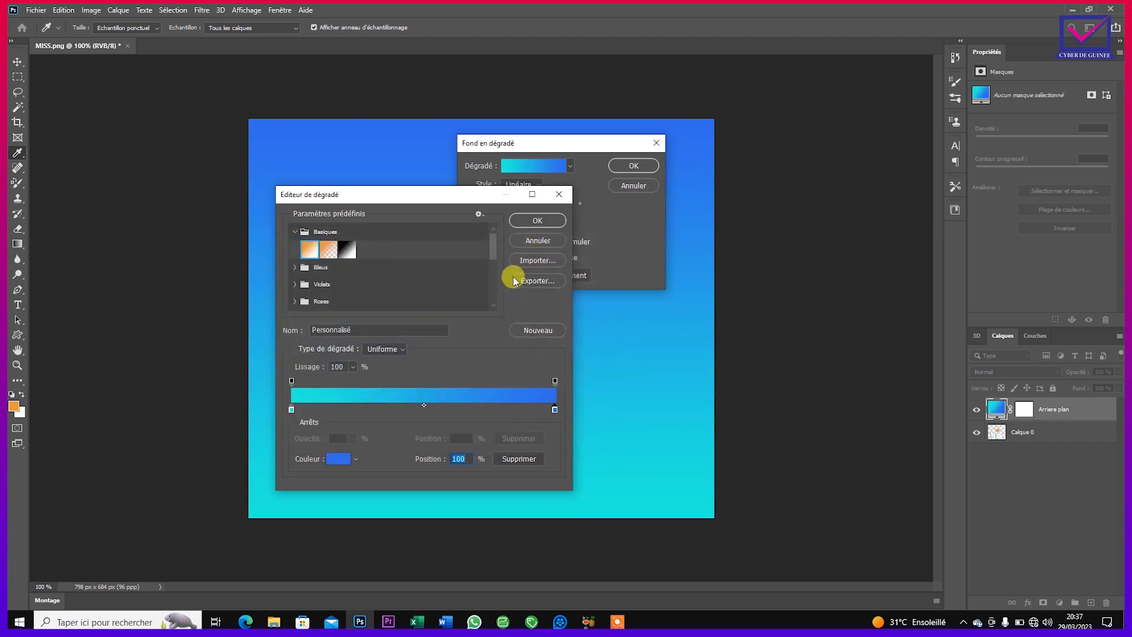
left_click(535, 220)
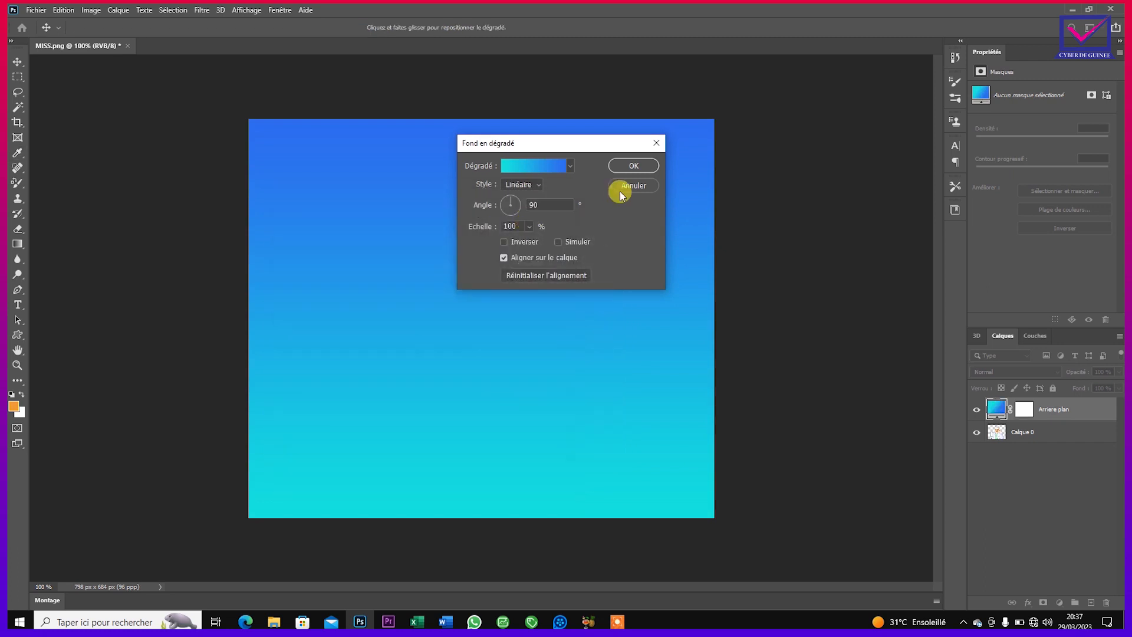
left_click(631, 168)
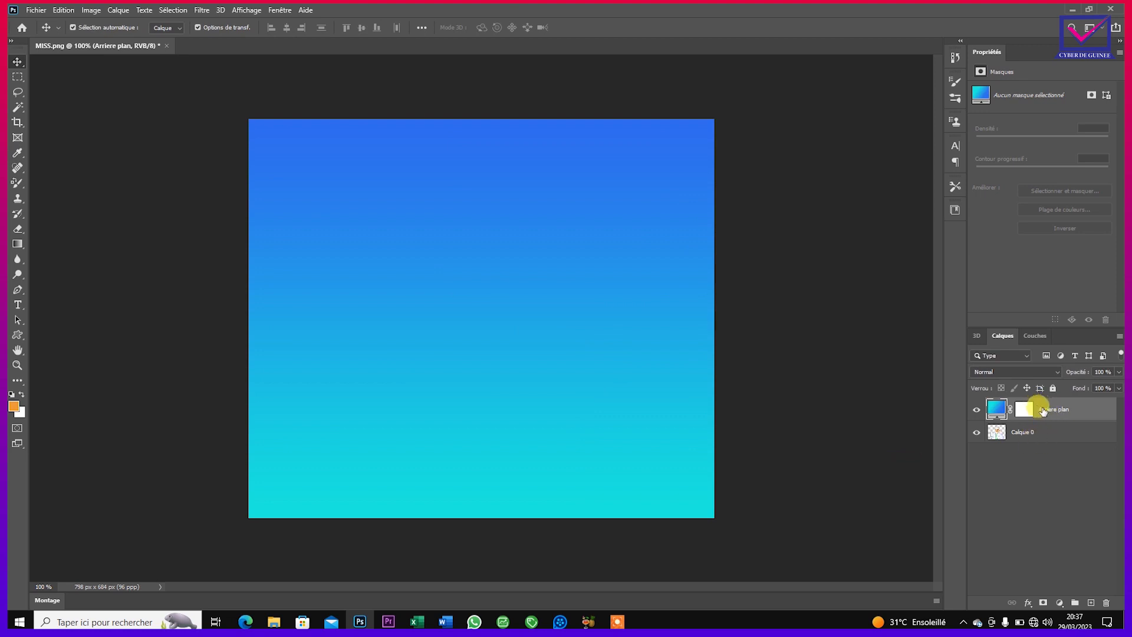
Move the "Arriere plan" layer below "Calque 0" and back above it.
left_click_drag(1042, 410, 1040, 438)
left_click_drag(1038, 410, 1039, 450)
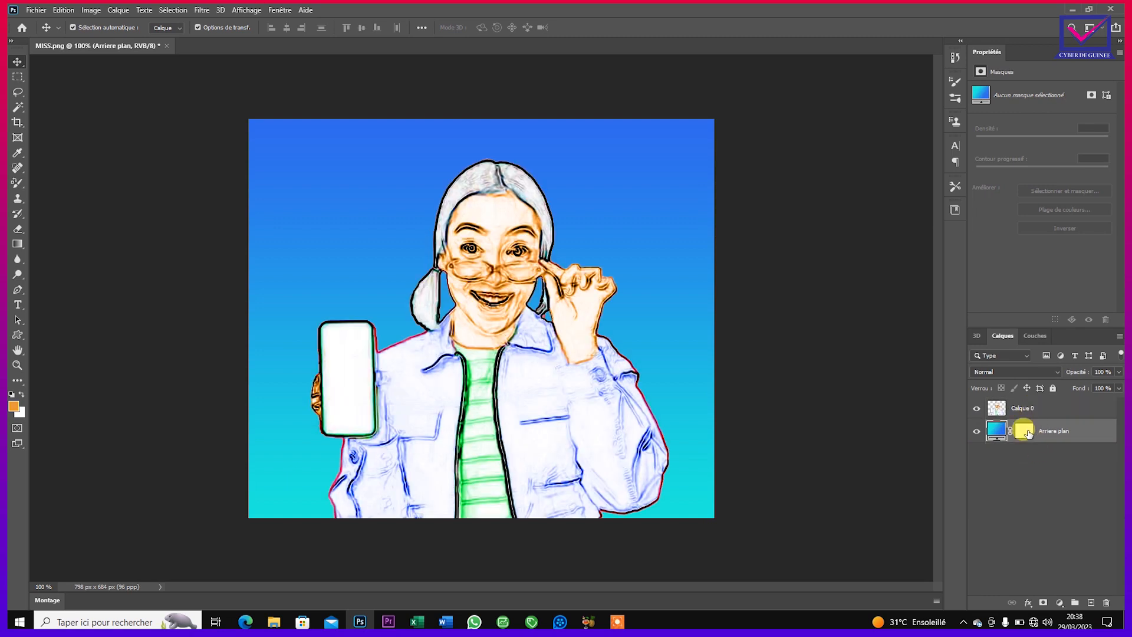
left_click_drag(1016, 429, 1032, 407)
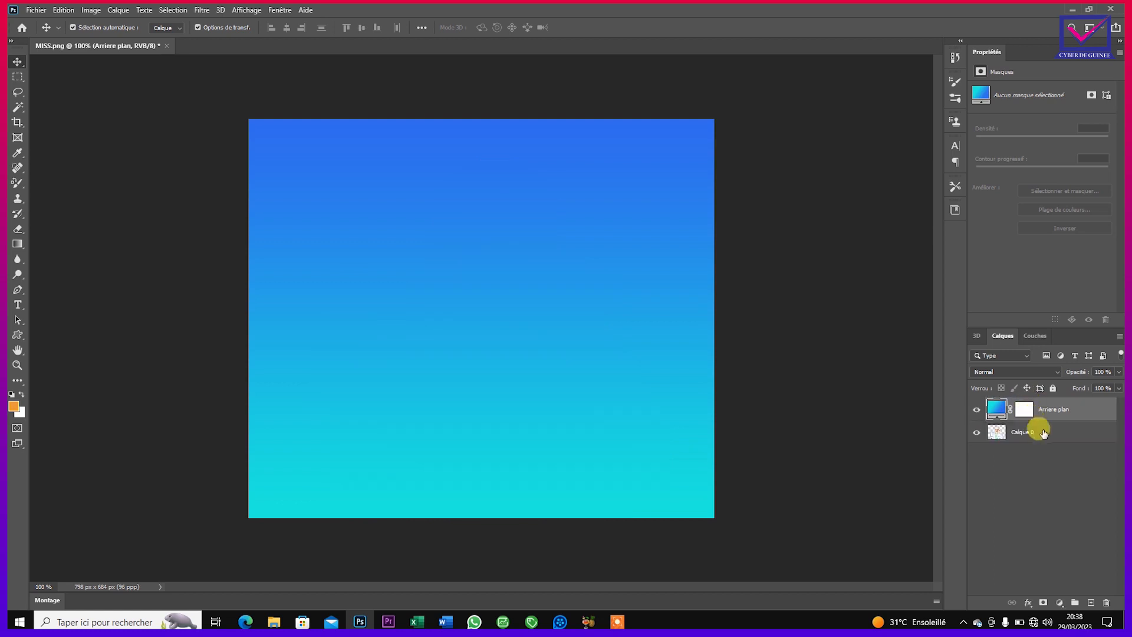
Move the "Calque 0" layer with the cut-out woman above "Arriere plan" and deselect it.
left_click(1028, 434)
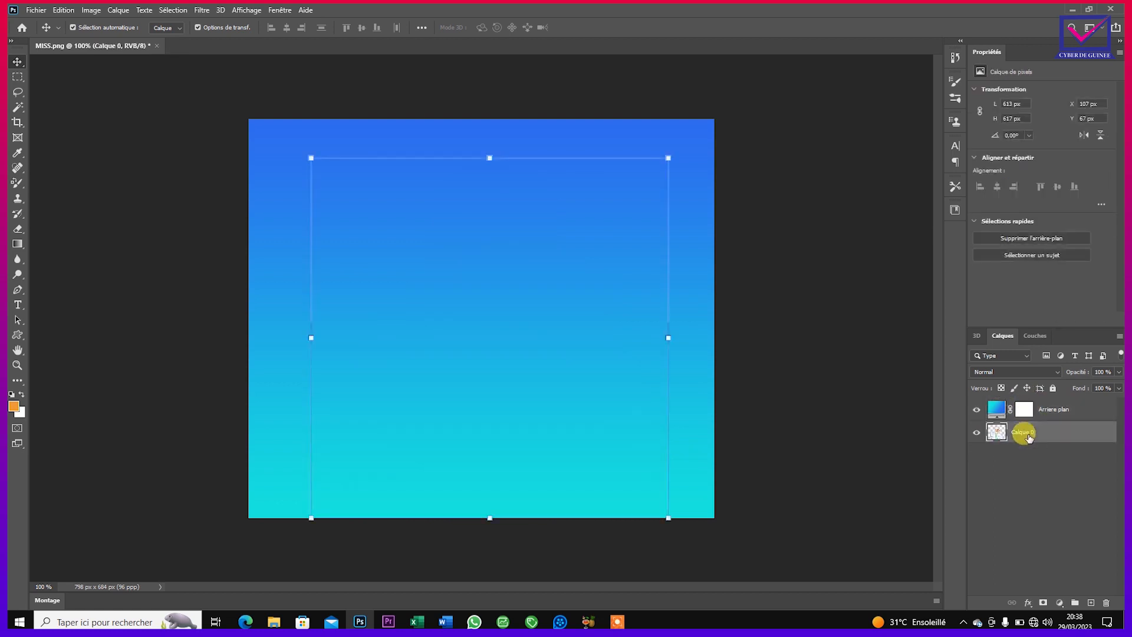
left_click_drag(1029, 436, 1026, 402)
left_click(787, 510)
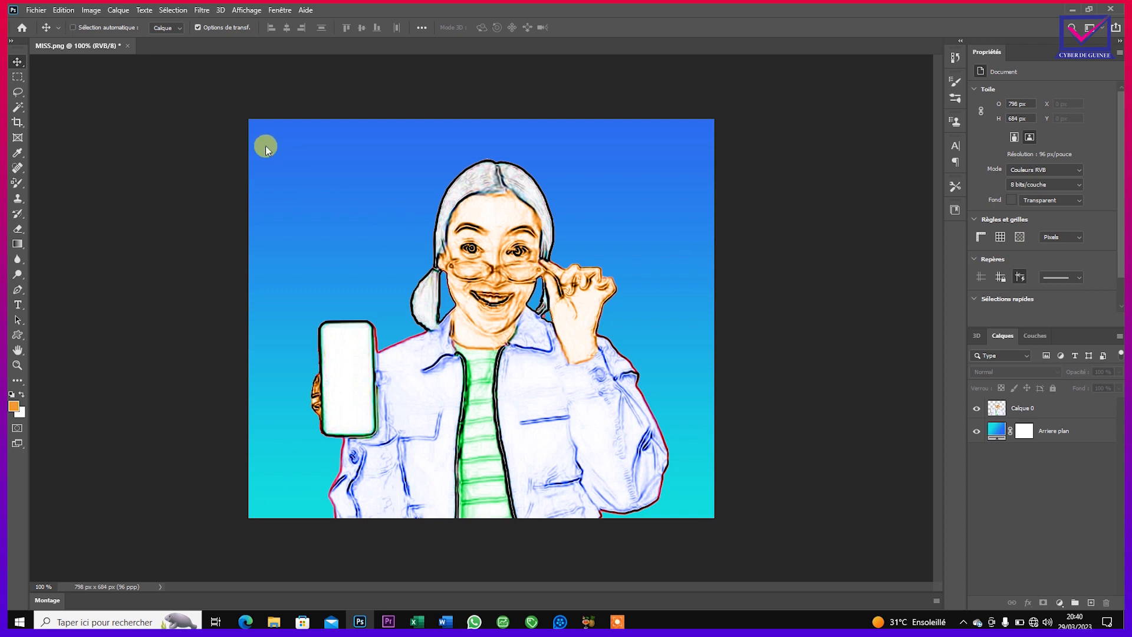
Save the document as a JPEG named DESSIN in the Bureau folder, with quality 12 (Maximum) and the progressif optimisé format.
key("ctrl+shift+s")
key("BackSpace")
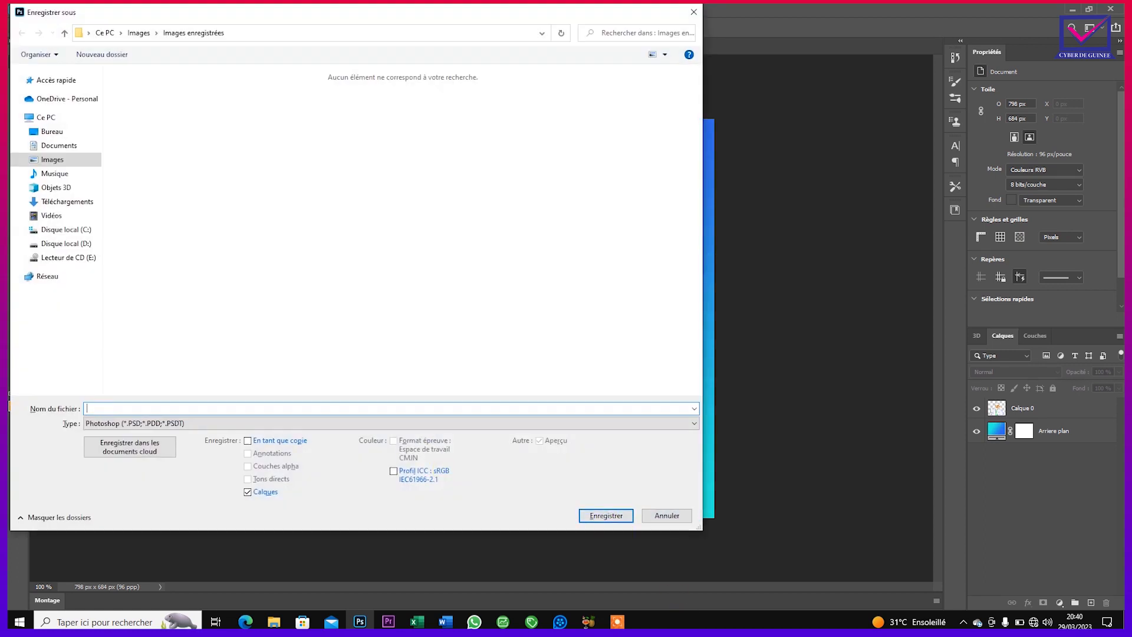
type("DESSIN")
left_click(310, 423)
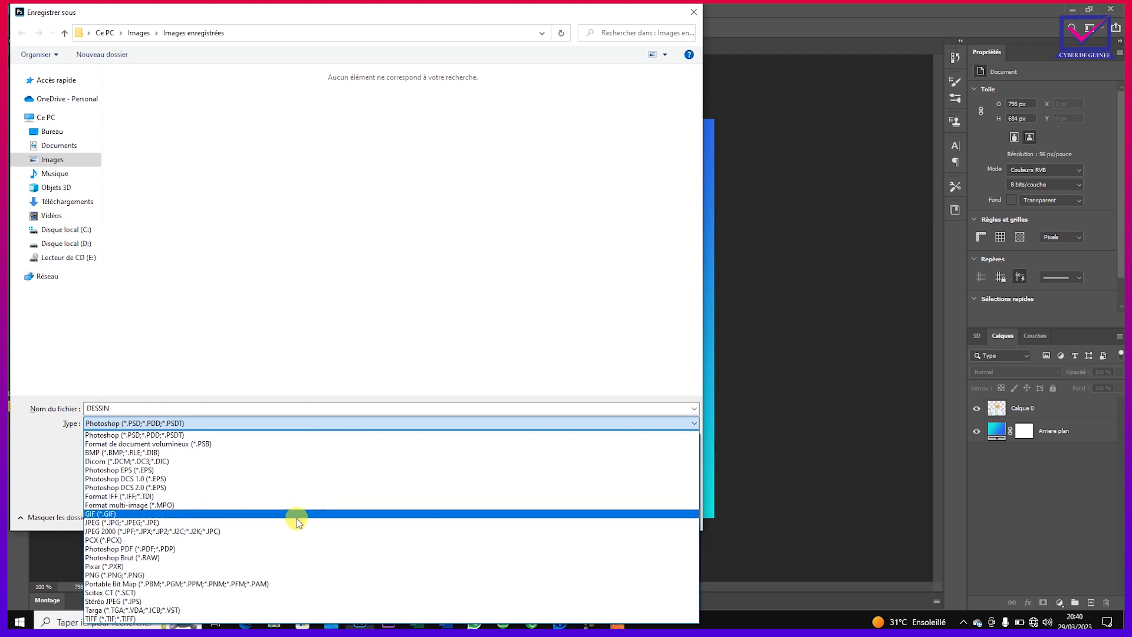
left_click(299, 522)
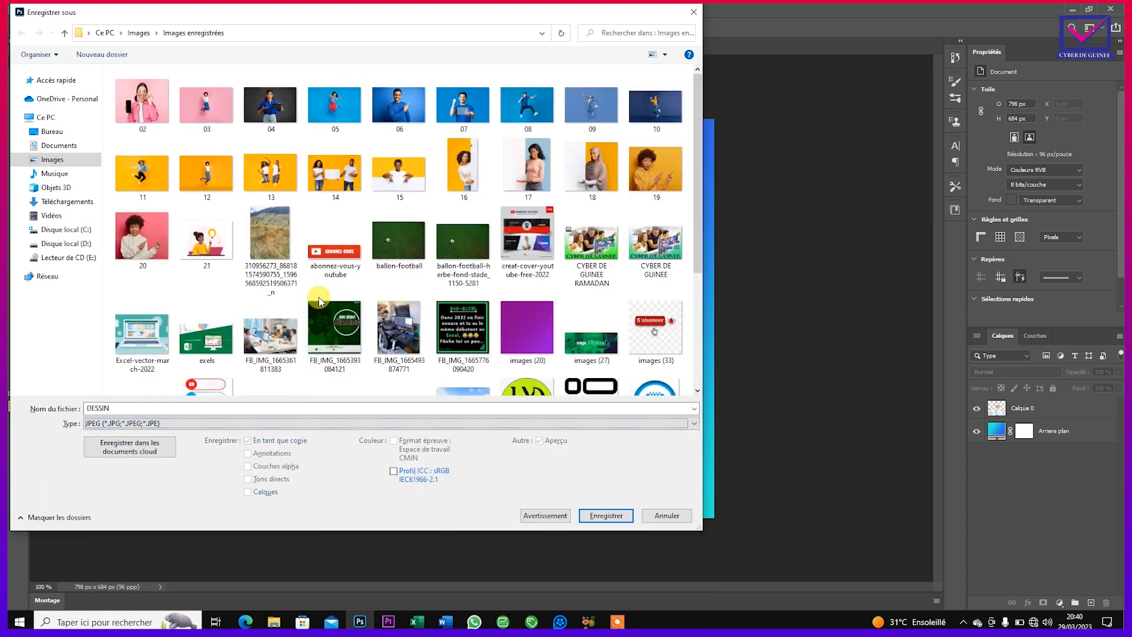
left_click(53, 131)
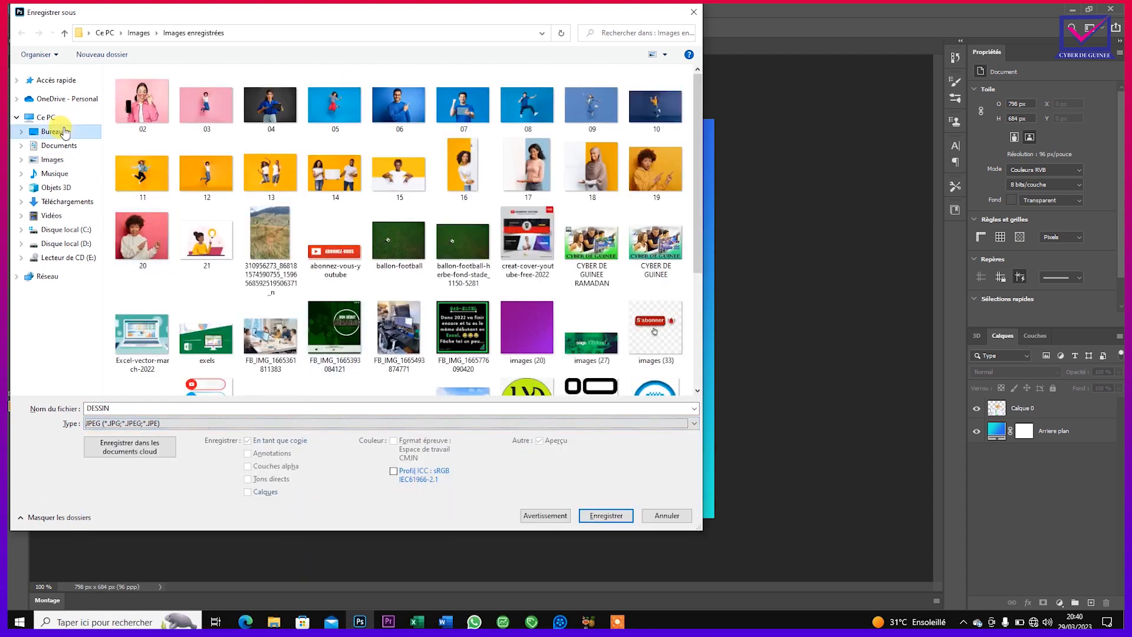
left_click(602, 514)
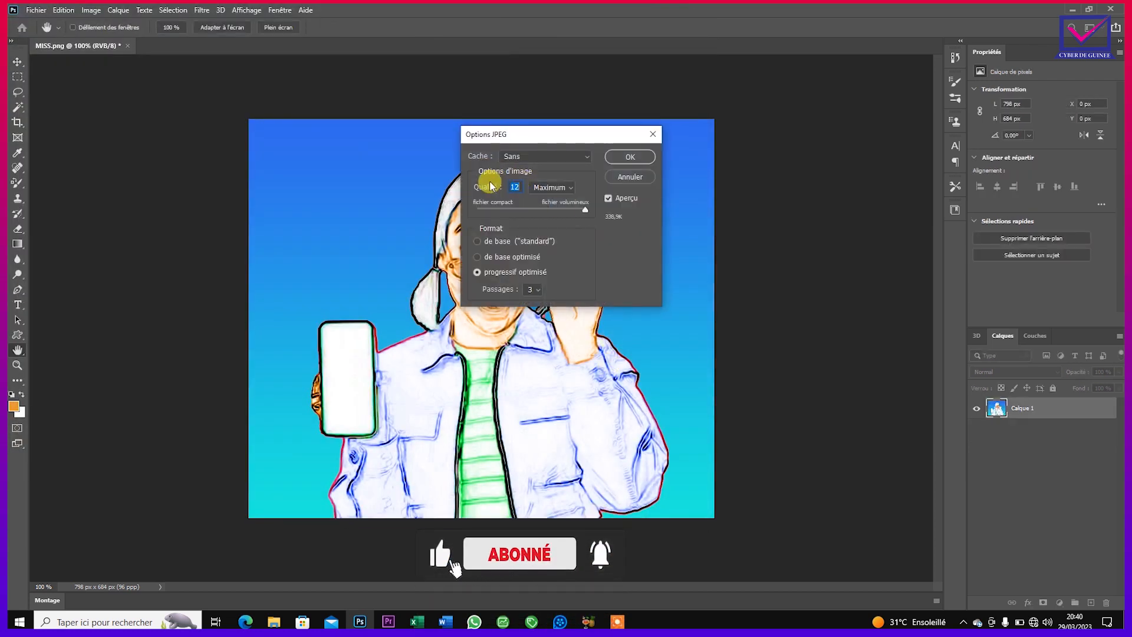
left_click(645, 156)
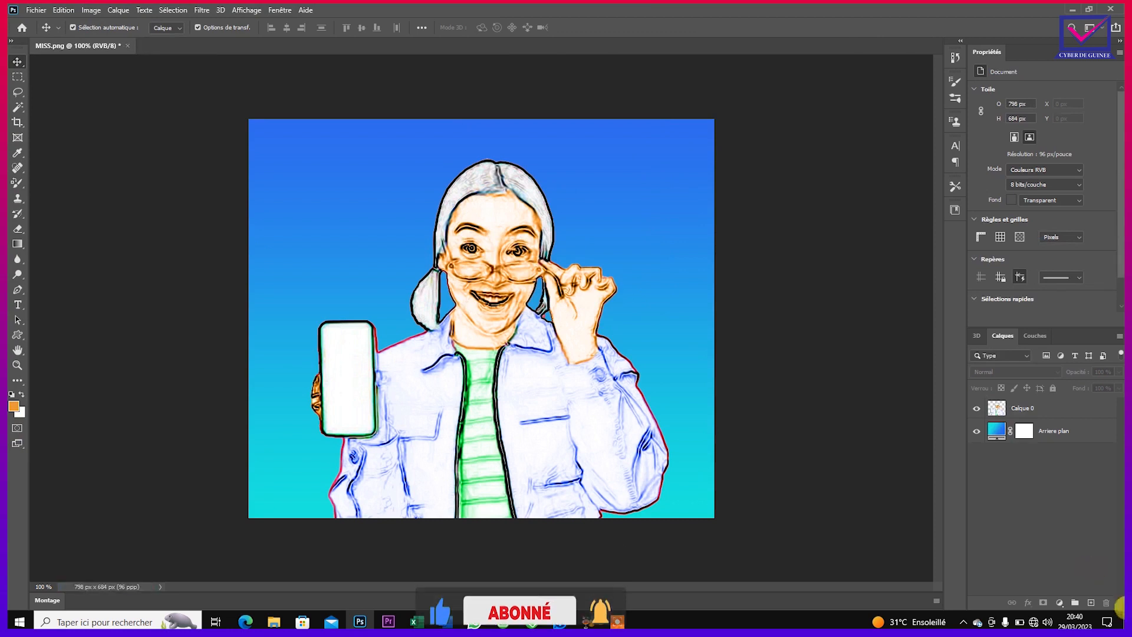
Switch to the Windows desktop and open the exported DESSIN image to view it.
left_click(1120, 620)
left_click(159, 85)
double_click(159, 86)
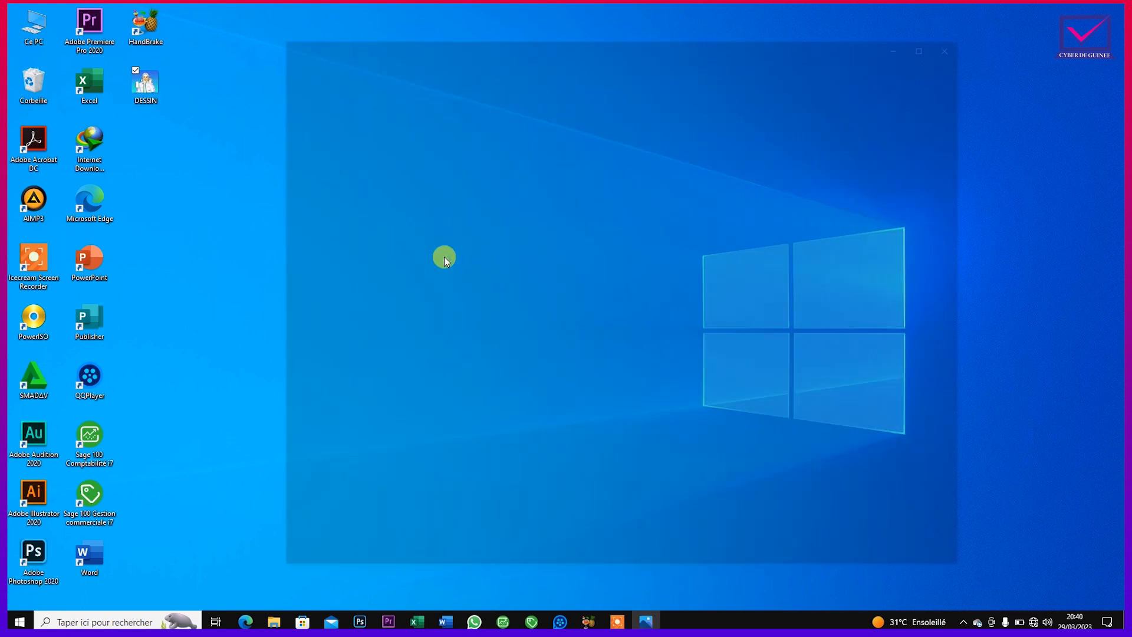